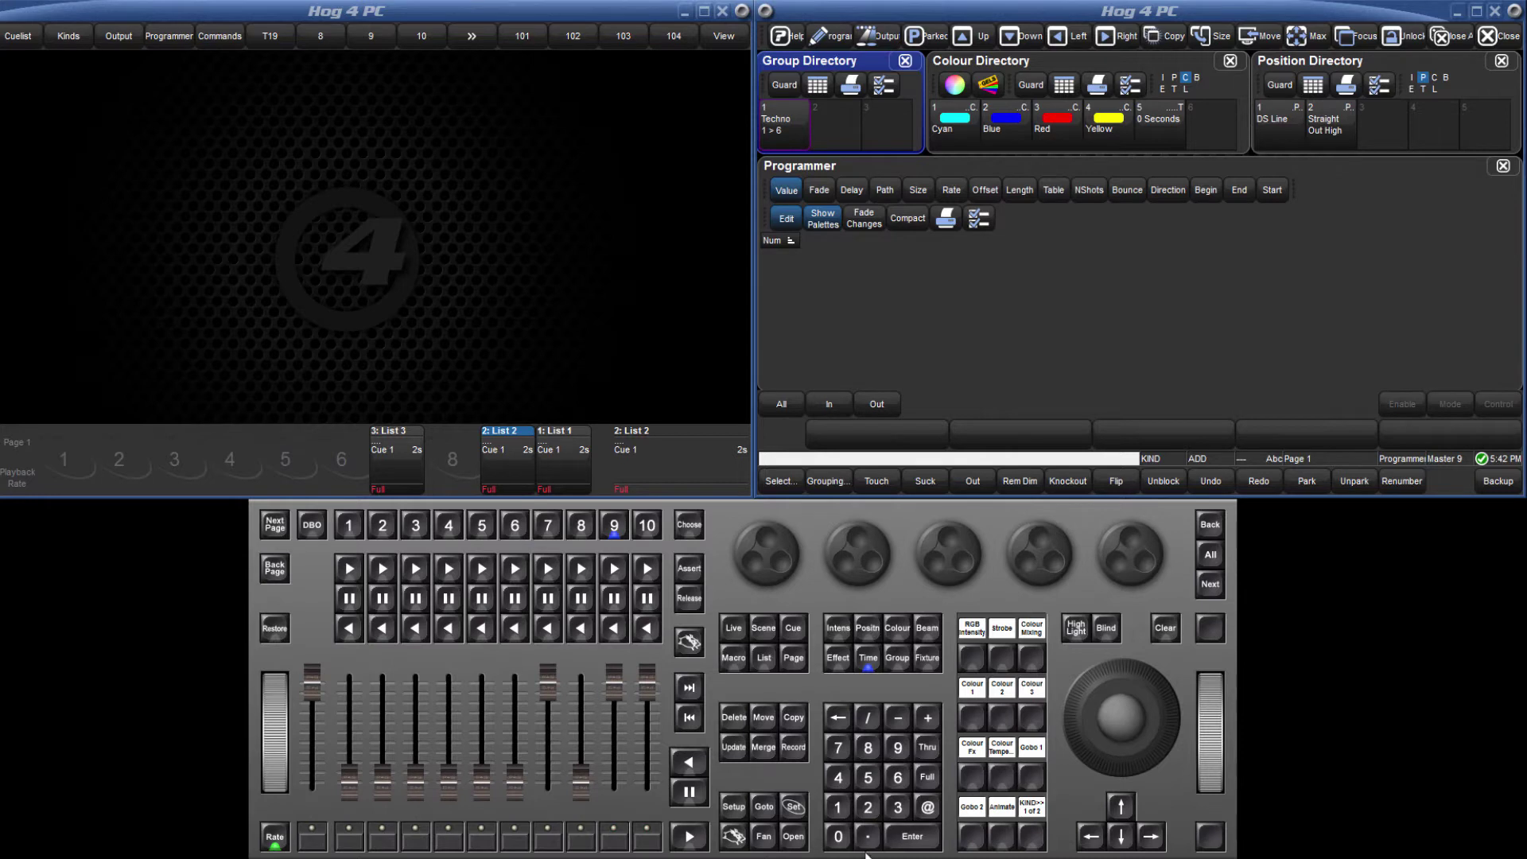
Step: Apply the Cyan palette to Technospot 1 and give its colour mixing a 5-second fade time
left_click(836, 808)
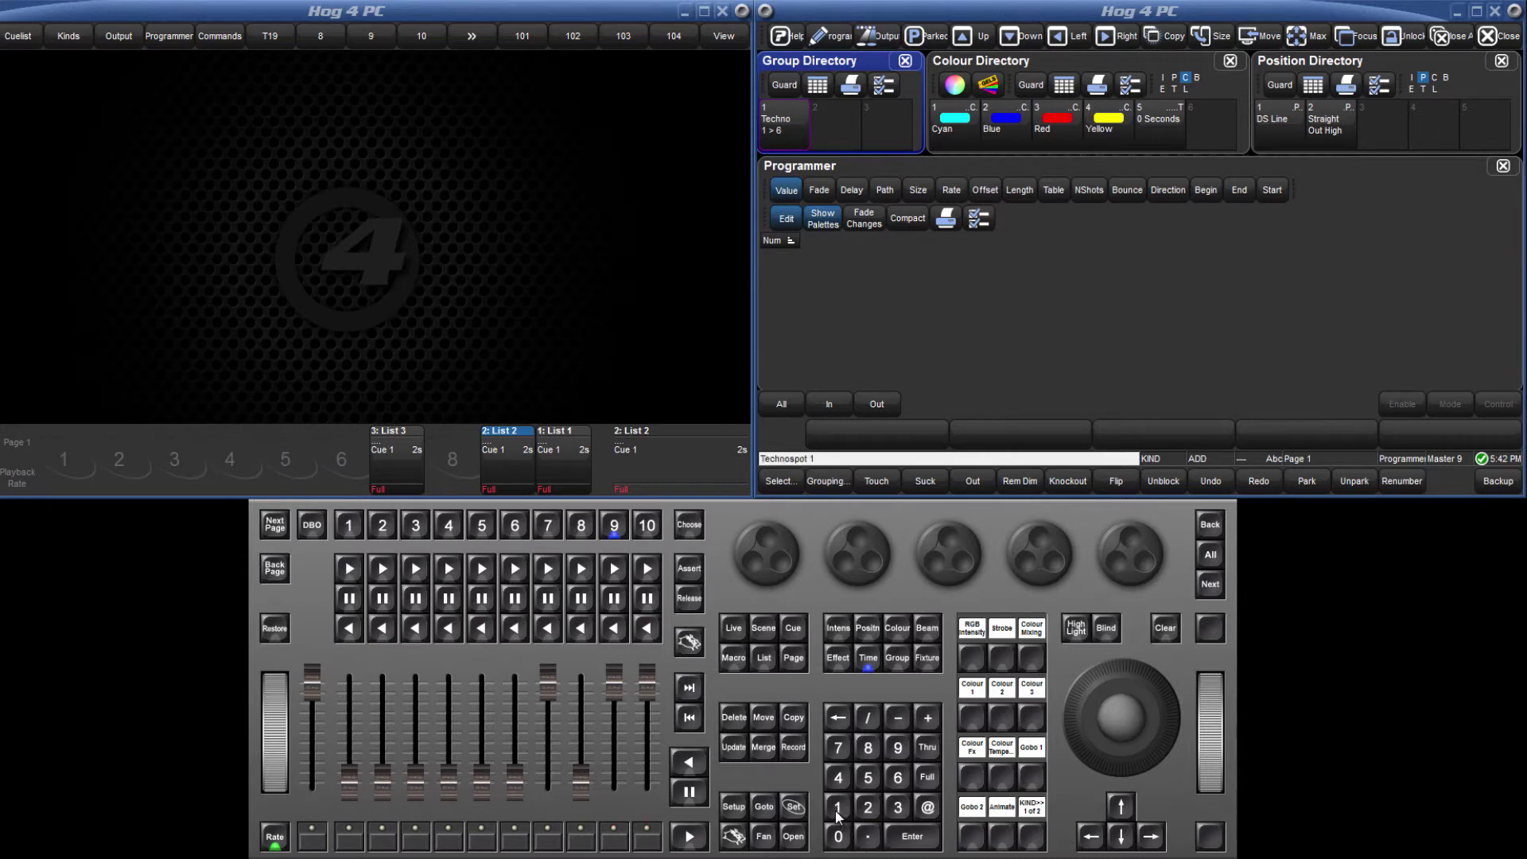
left_click(954, 131)
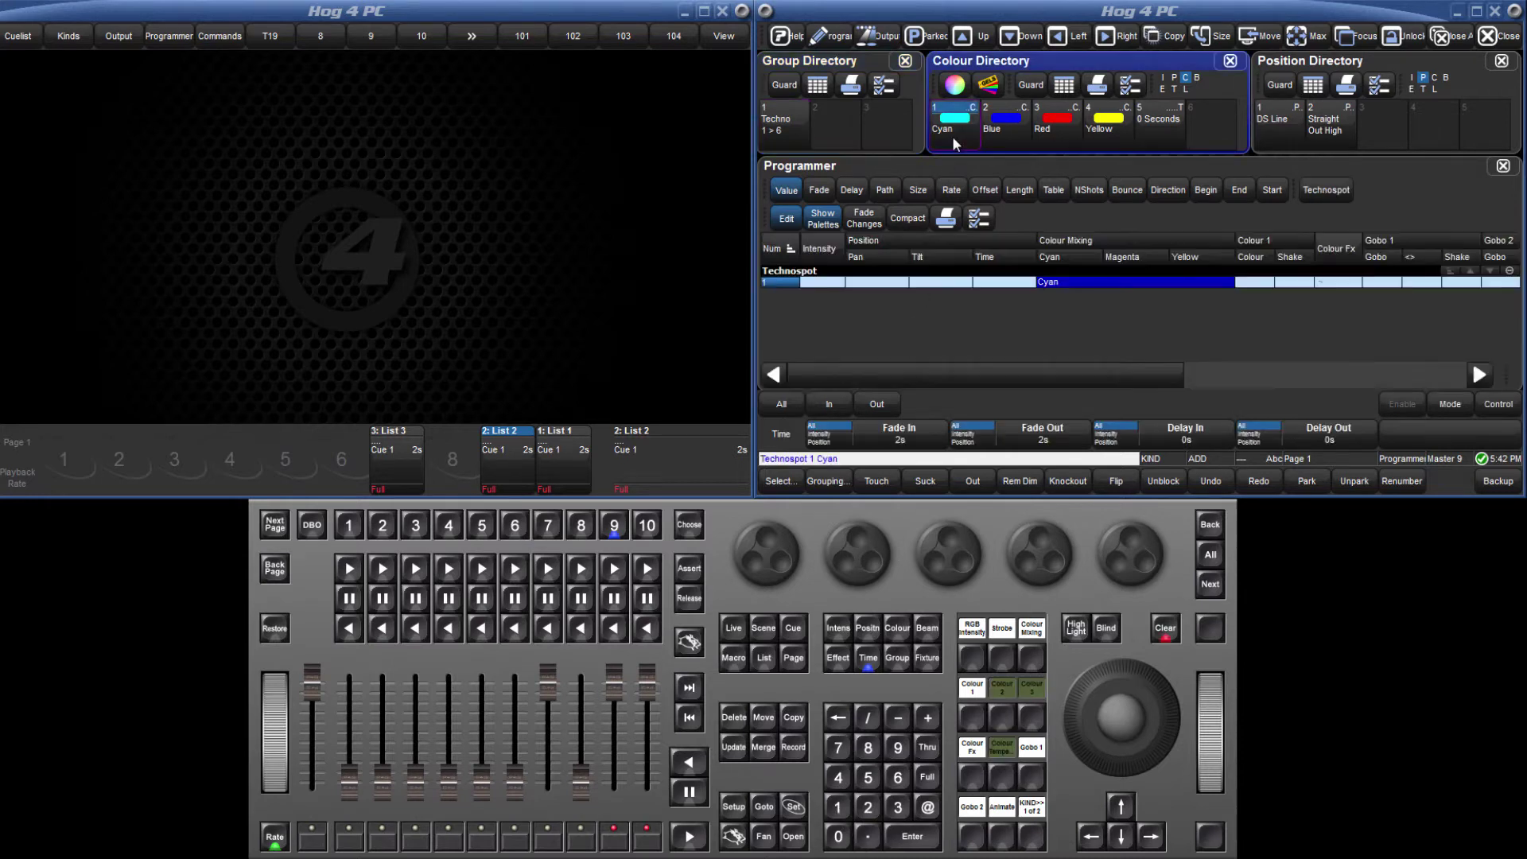
left_click(821, 190)
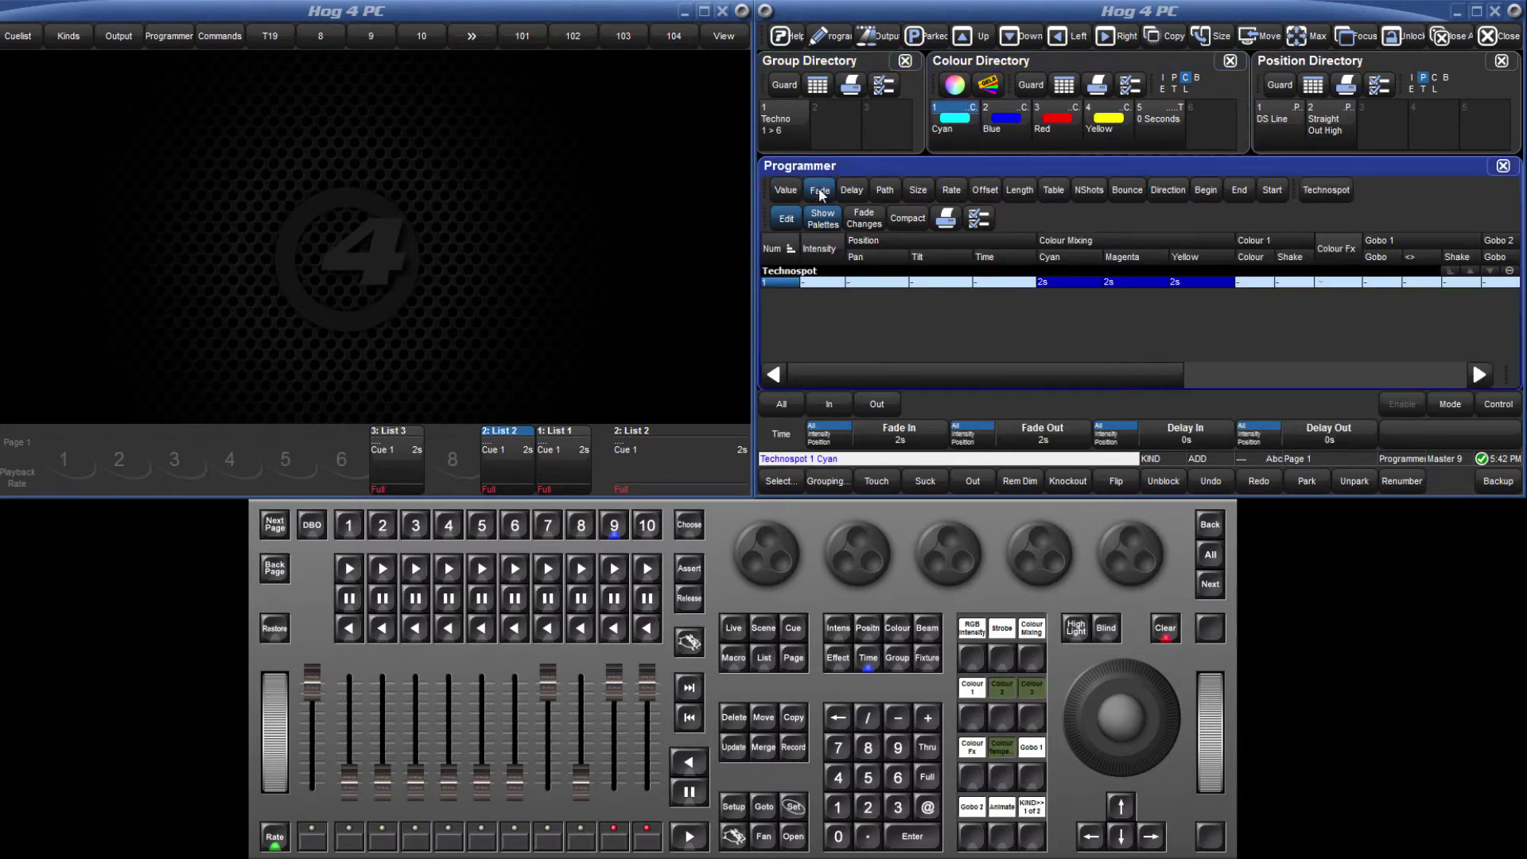
left_click(868, 657)
left_click(868, 777)
left_click(909, 836)
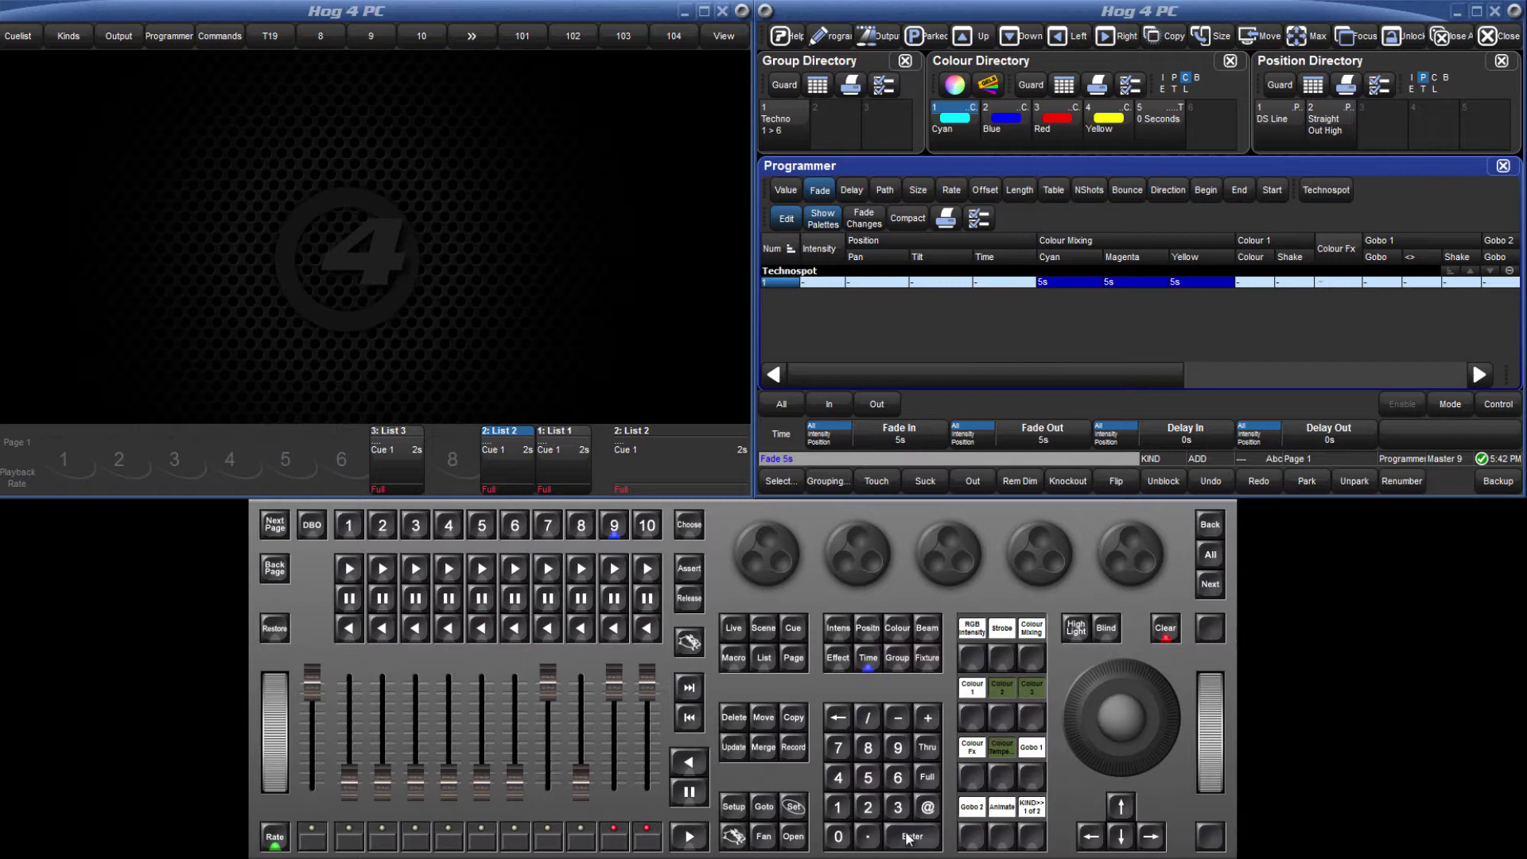
Step: Record the timing alone as Colour palette 6 named "5 Seconds", and clear the programmer
left_click(868, 658)
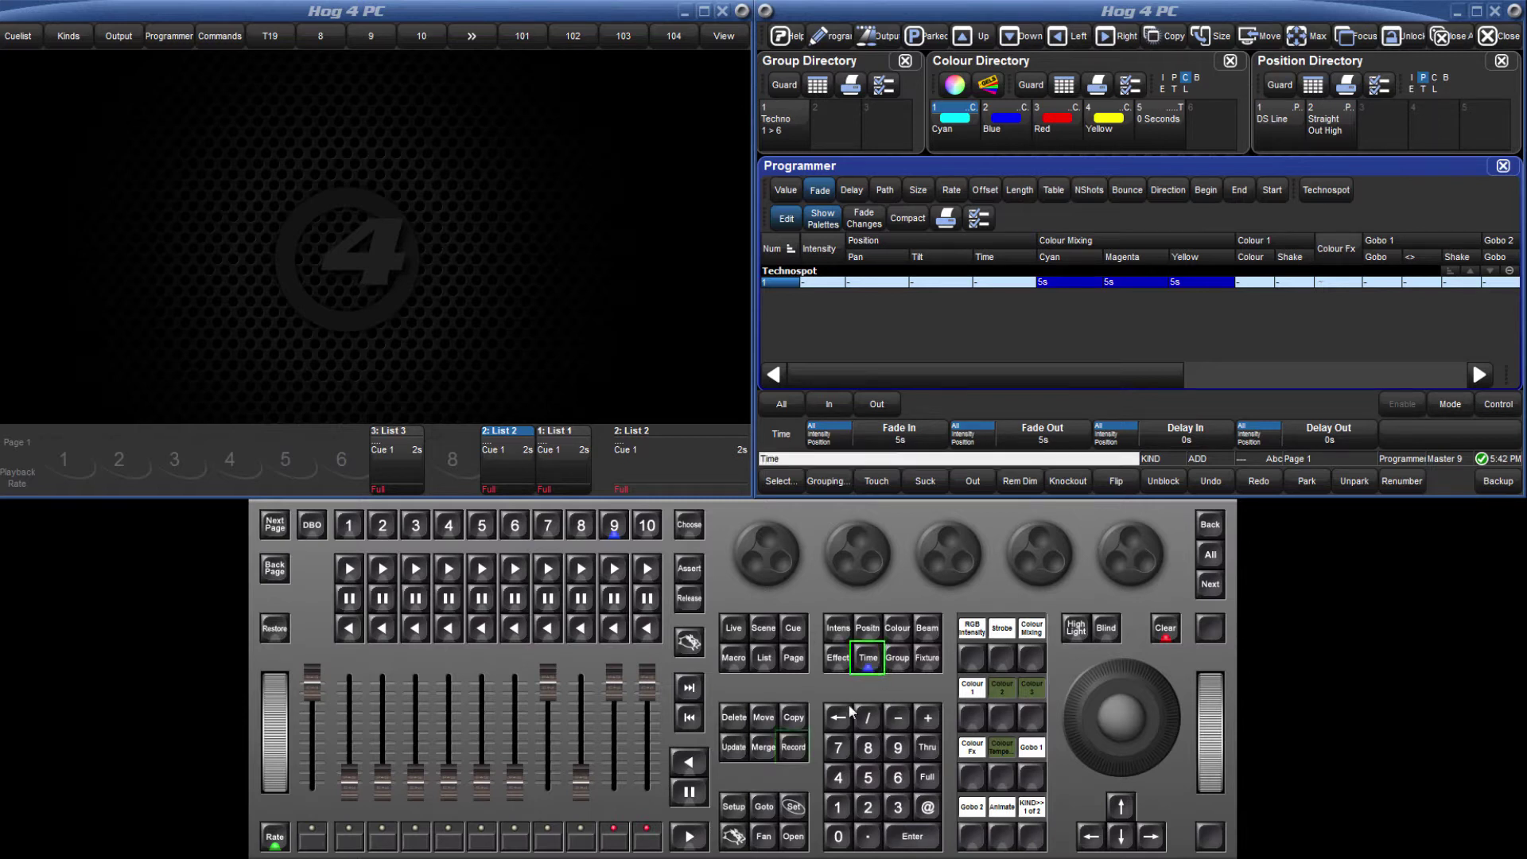
left_click(795, 751)
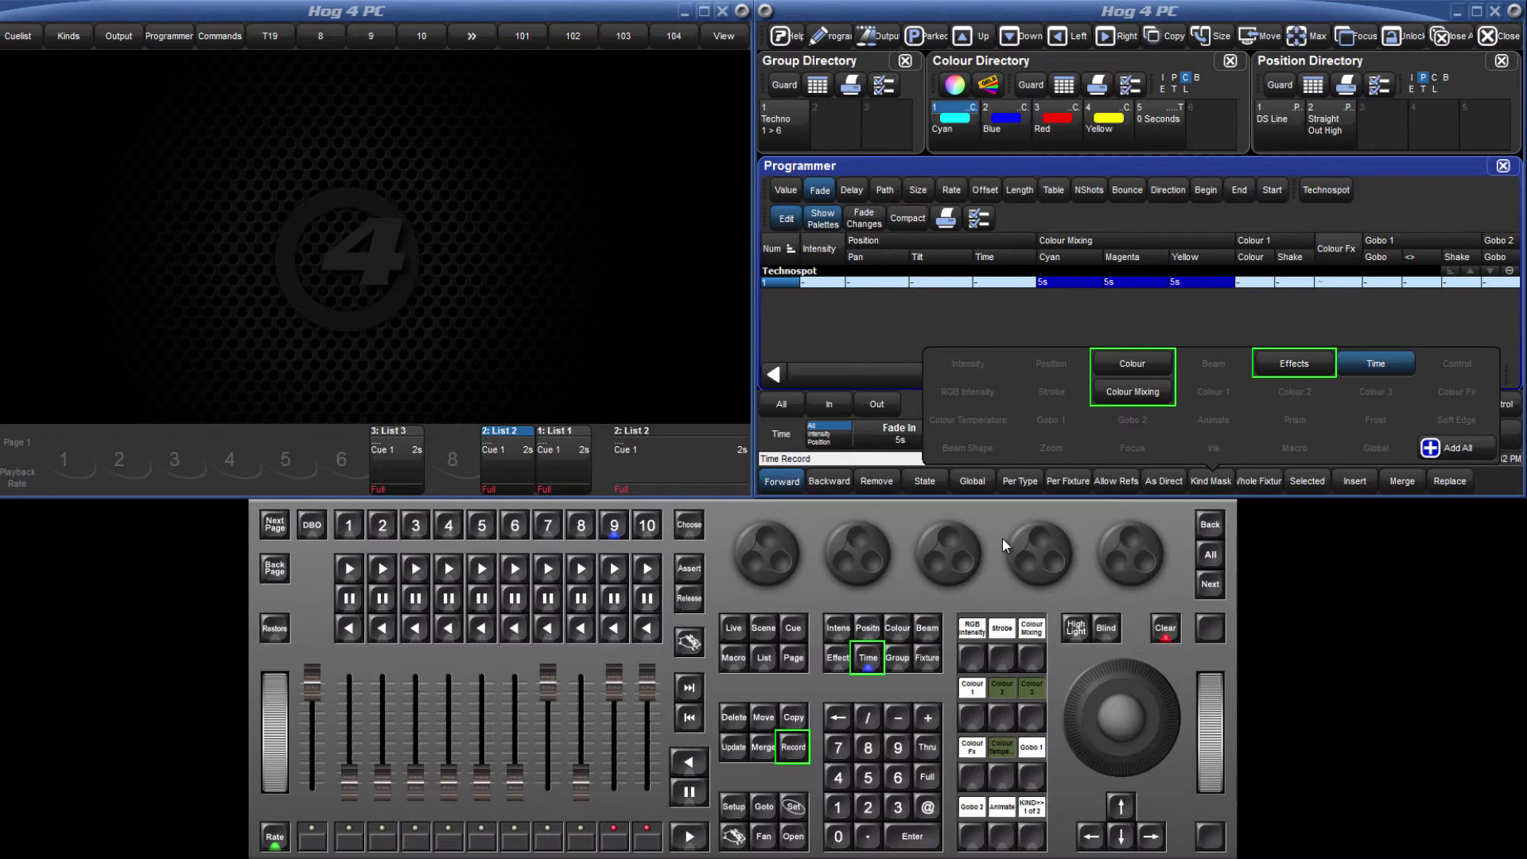
left_click(1208, 132)
left_click(796, 807)
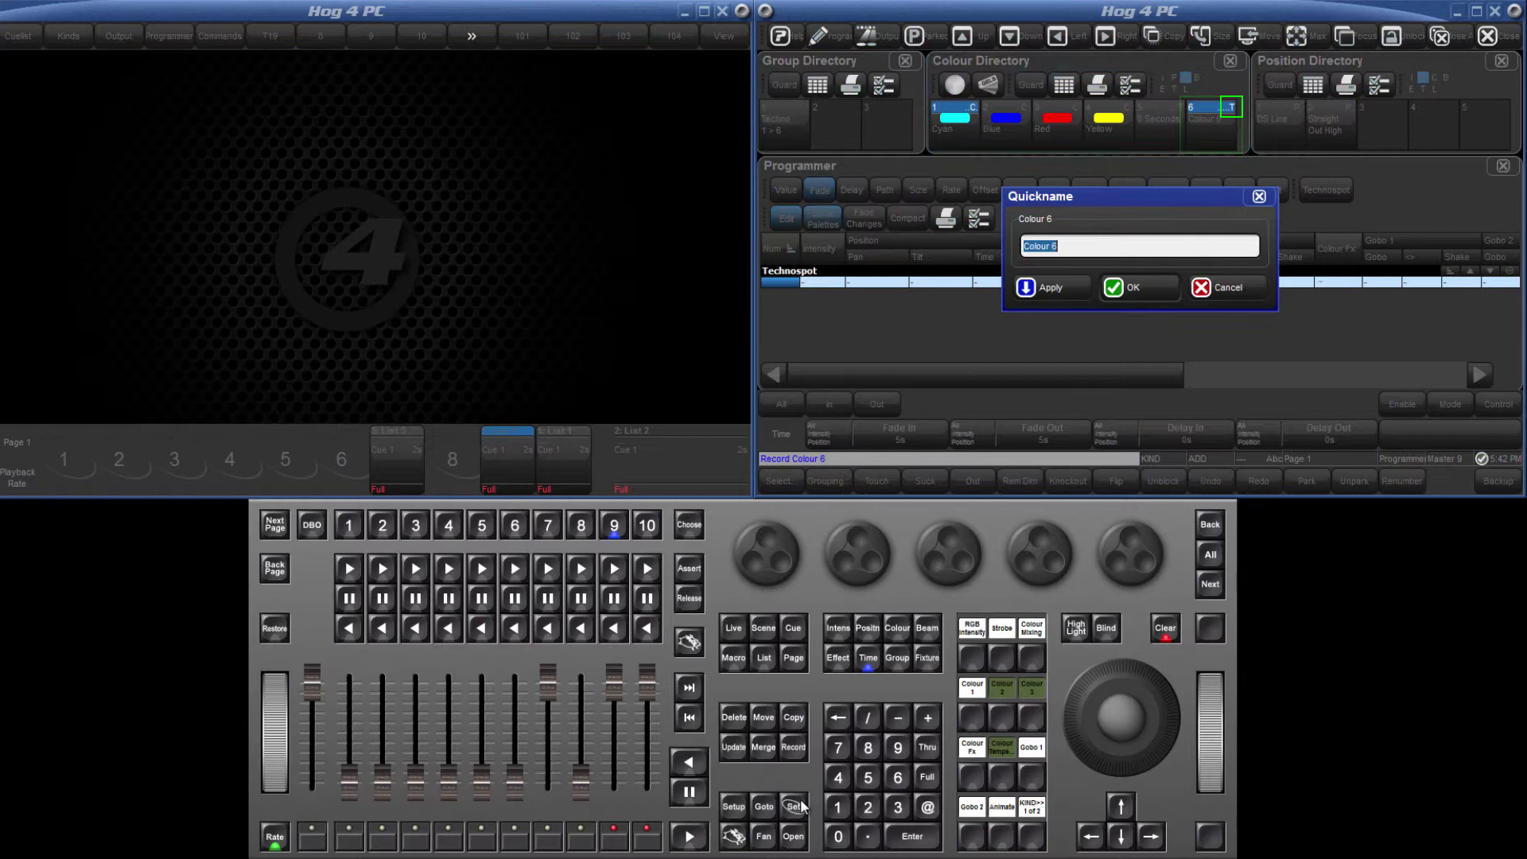
type("5 Seconds")
key("Return")
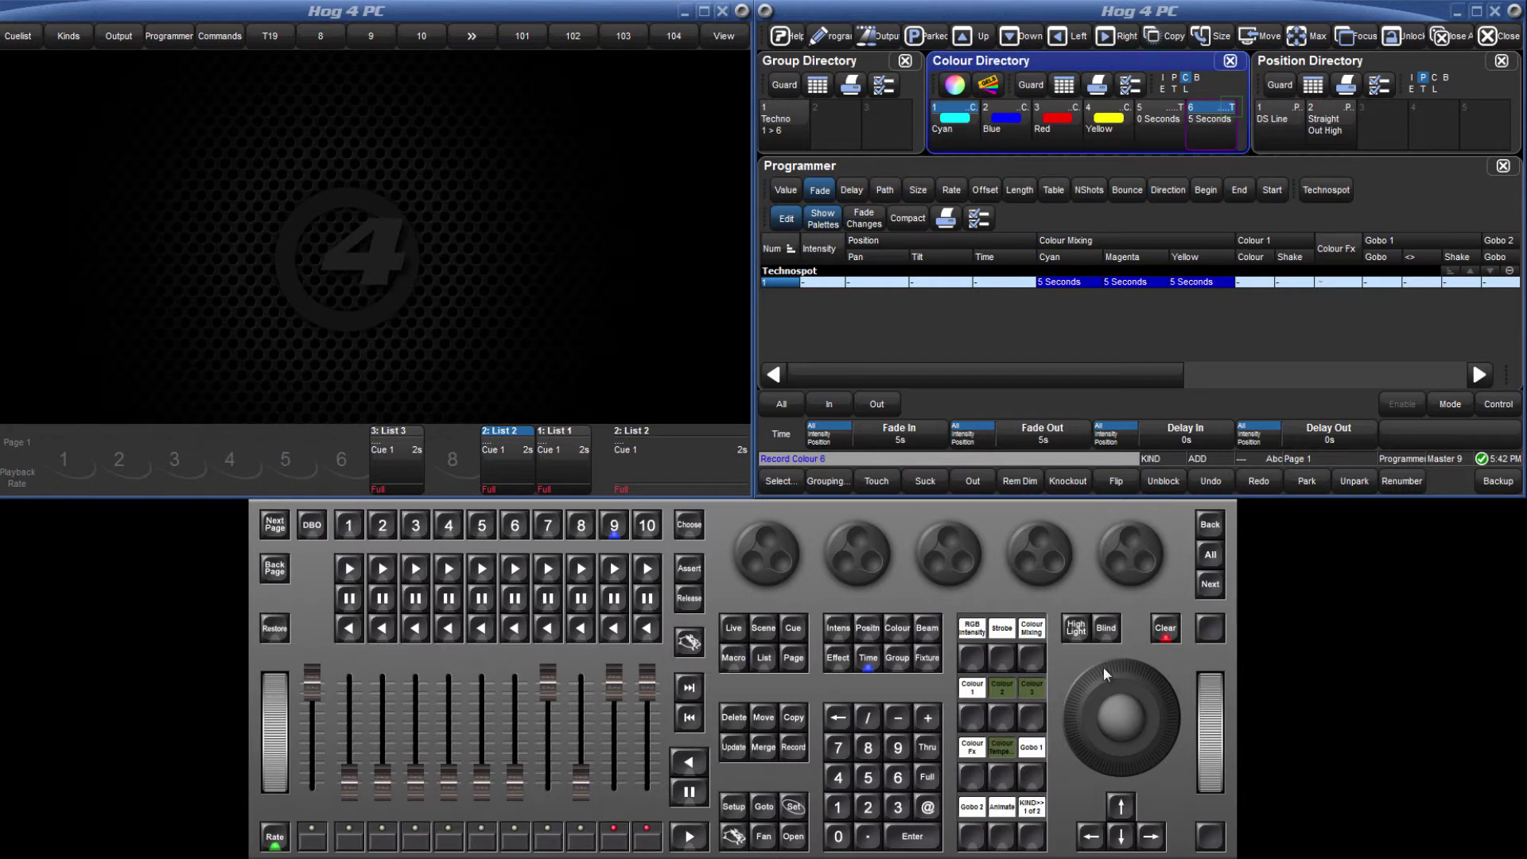
left_click(1166, 630)
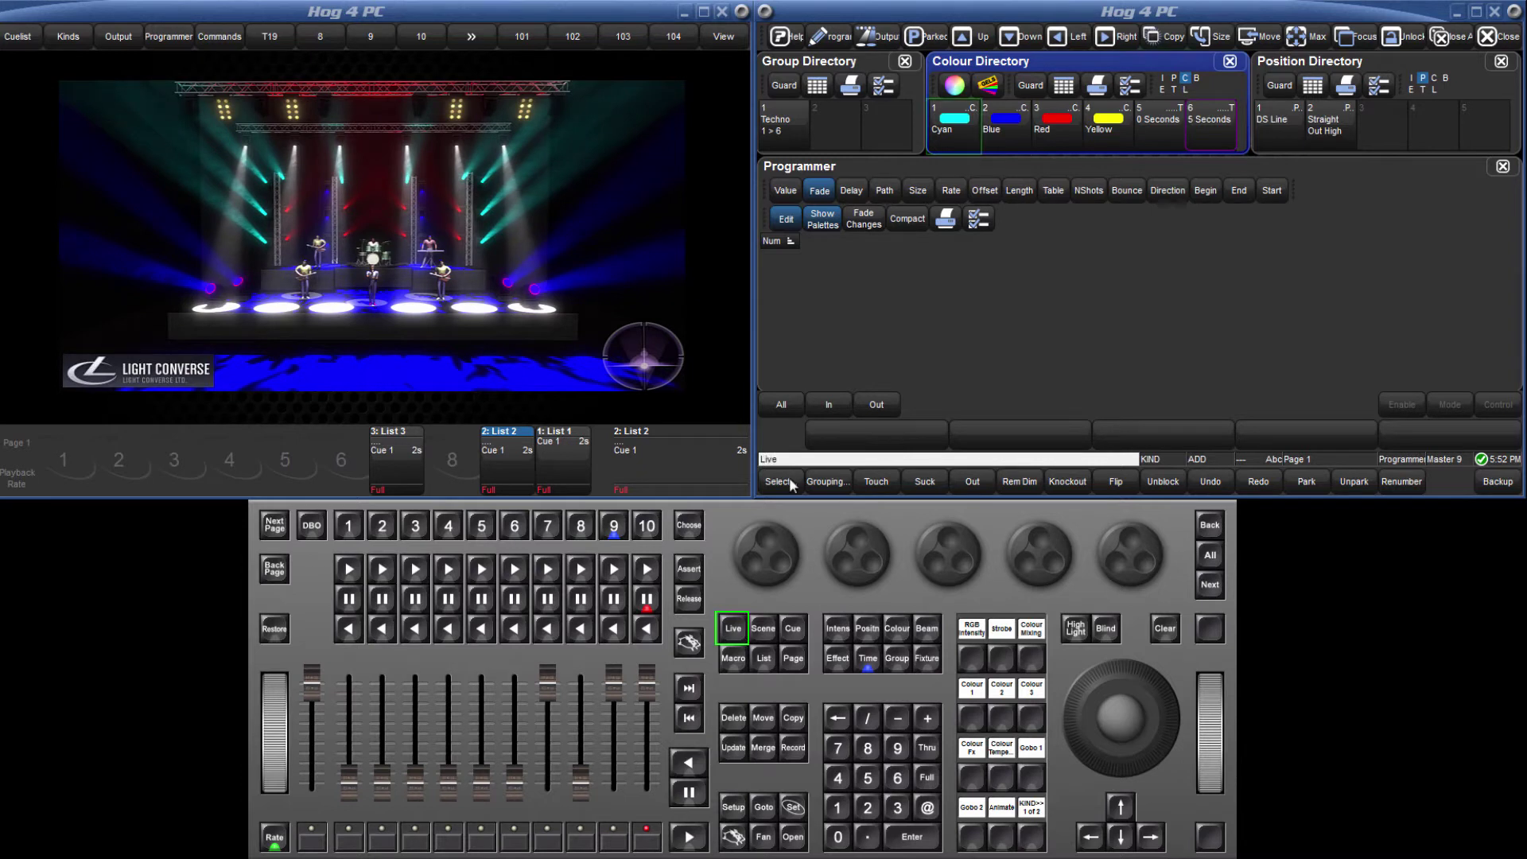
Step: With Fade Changes enabled, fade the live fixtures active in Cyan to Red using the 5 Seconds timing palette
left_click(962, 124)
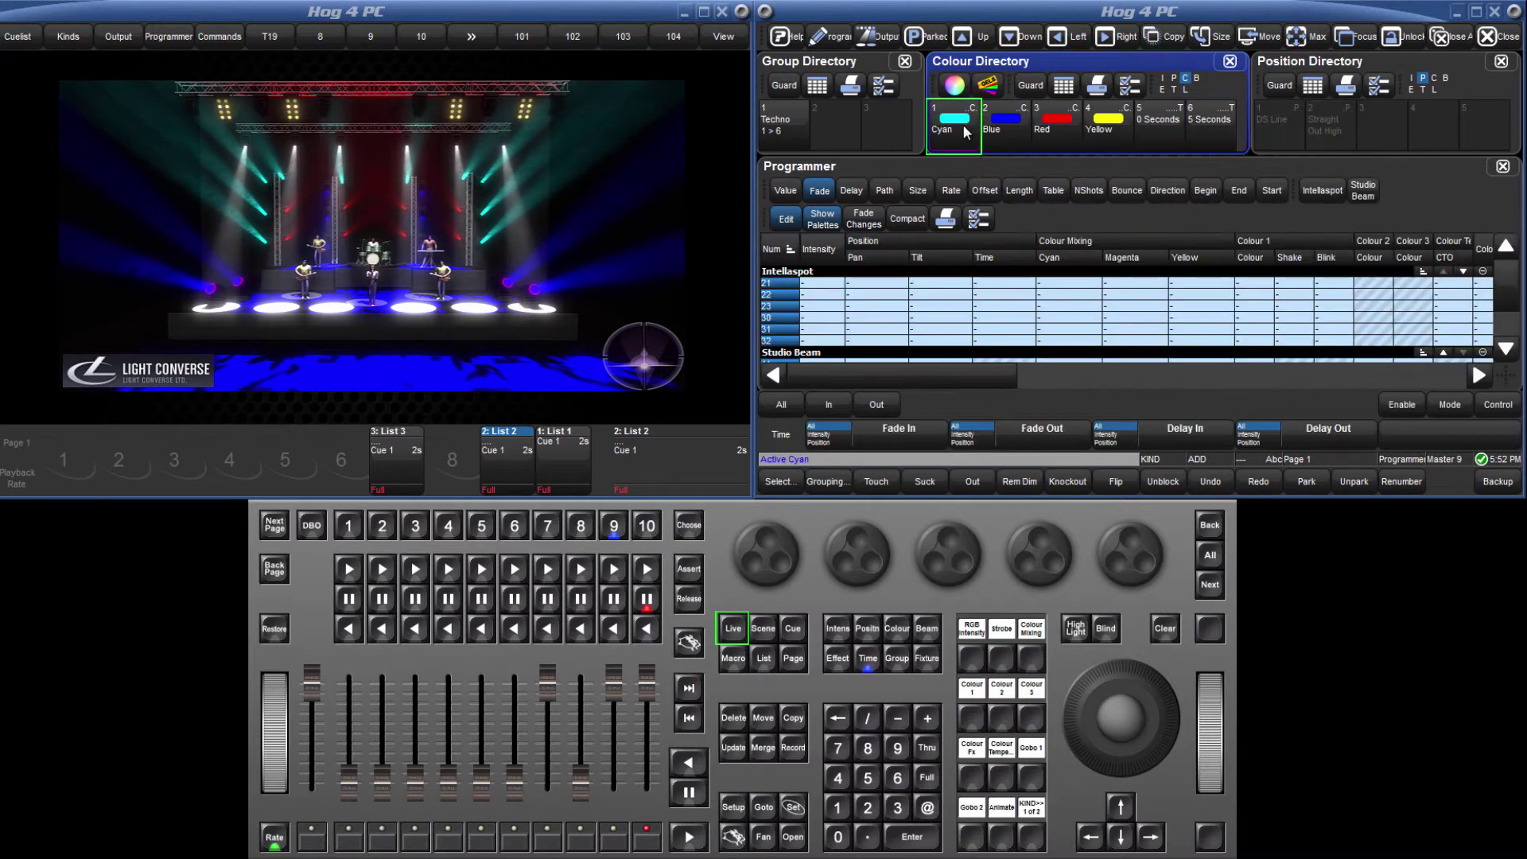
left_click(872, 221)
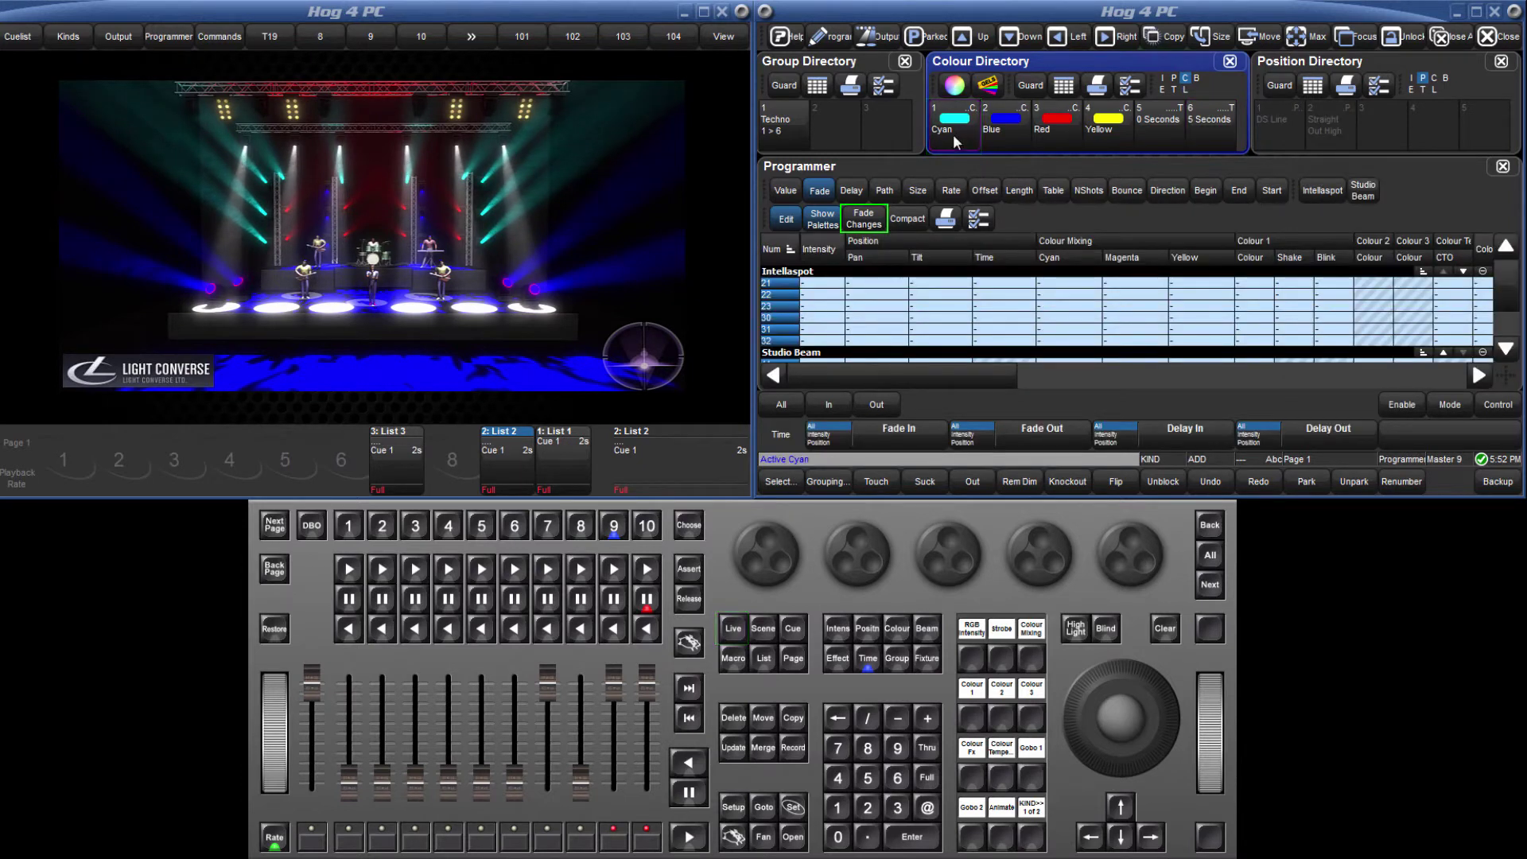
left_click(872, 221)
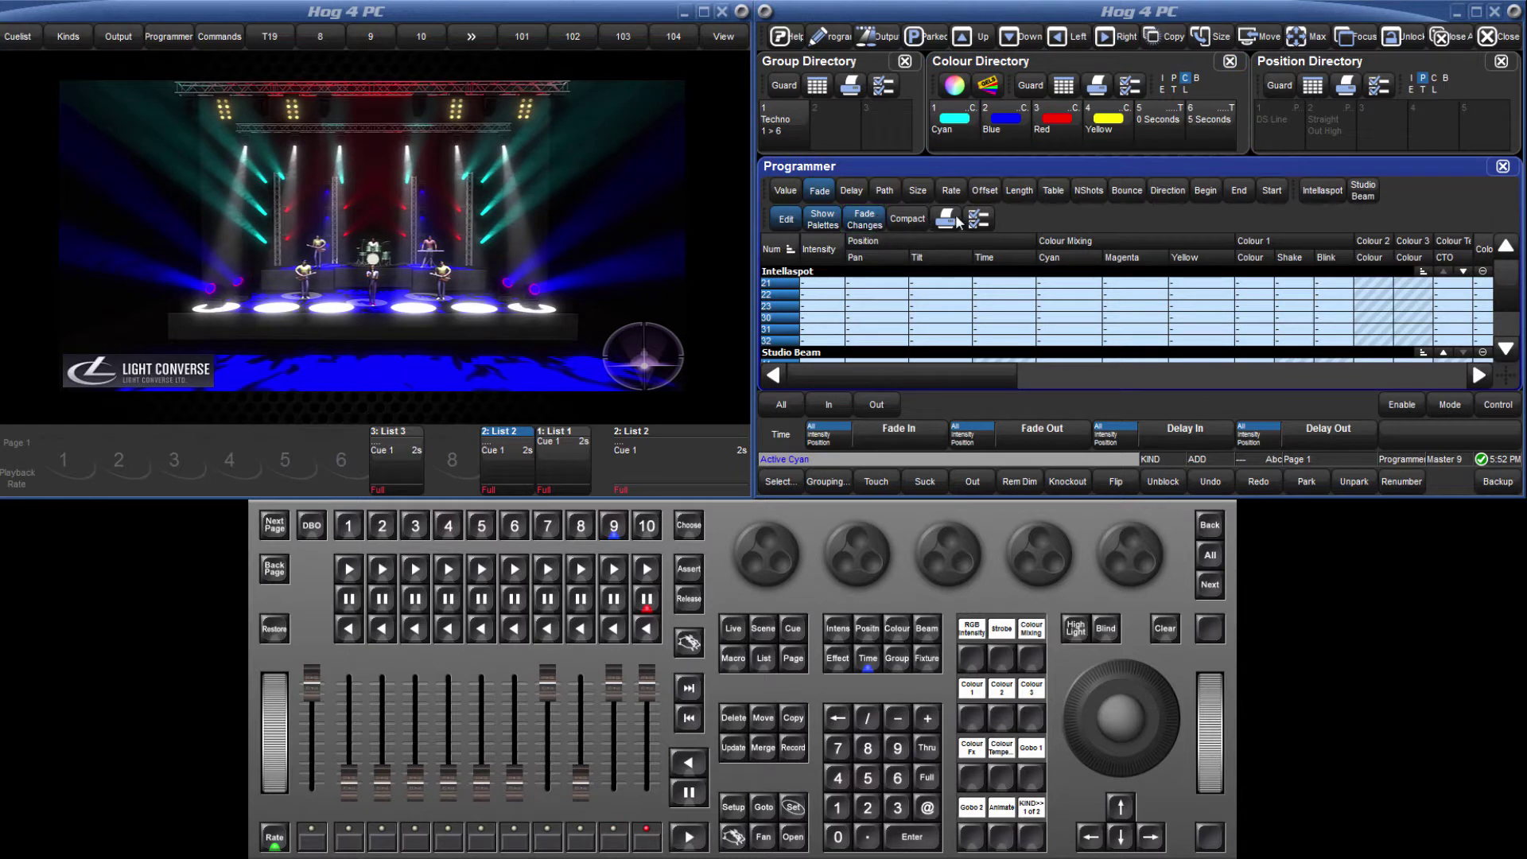
left_click(1215, 125)
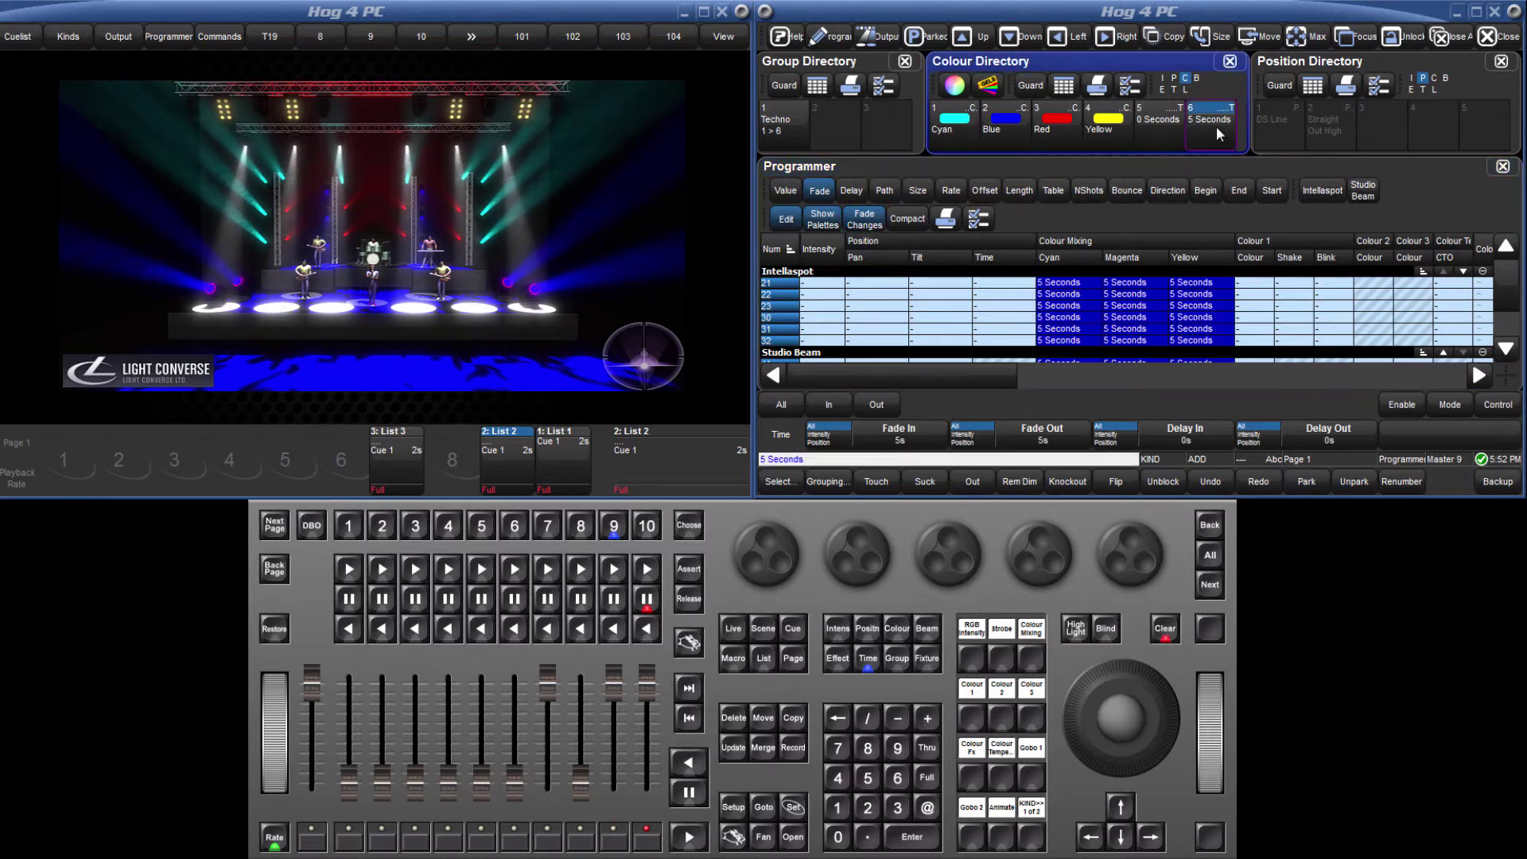
left_click(1056, 127)
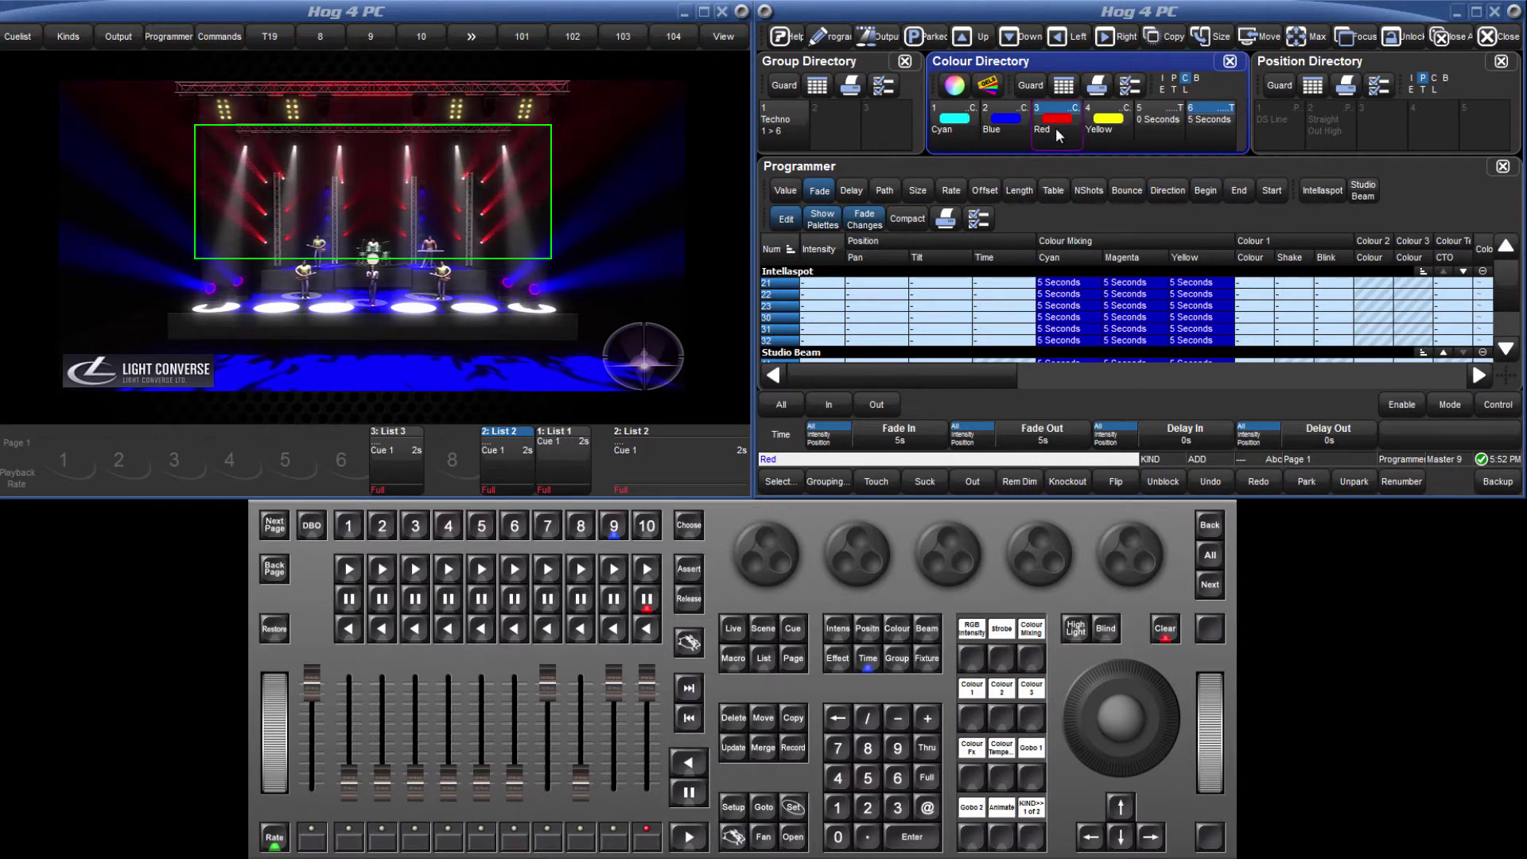
Step: Switch the selected fixtures to Yellow and back to Cyan with the 0 Seconds timing palette, and clear the programmer
left_click(1162, 125)
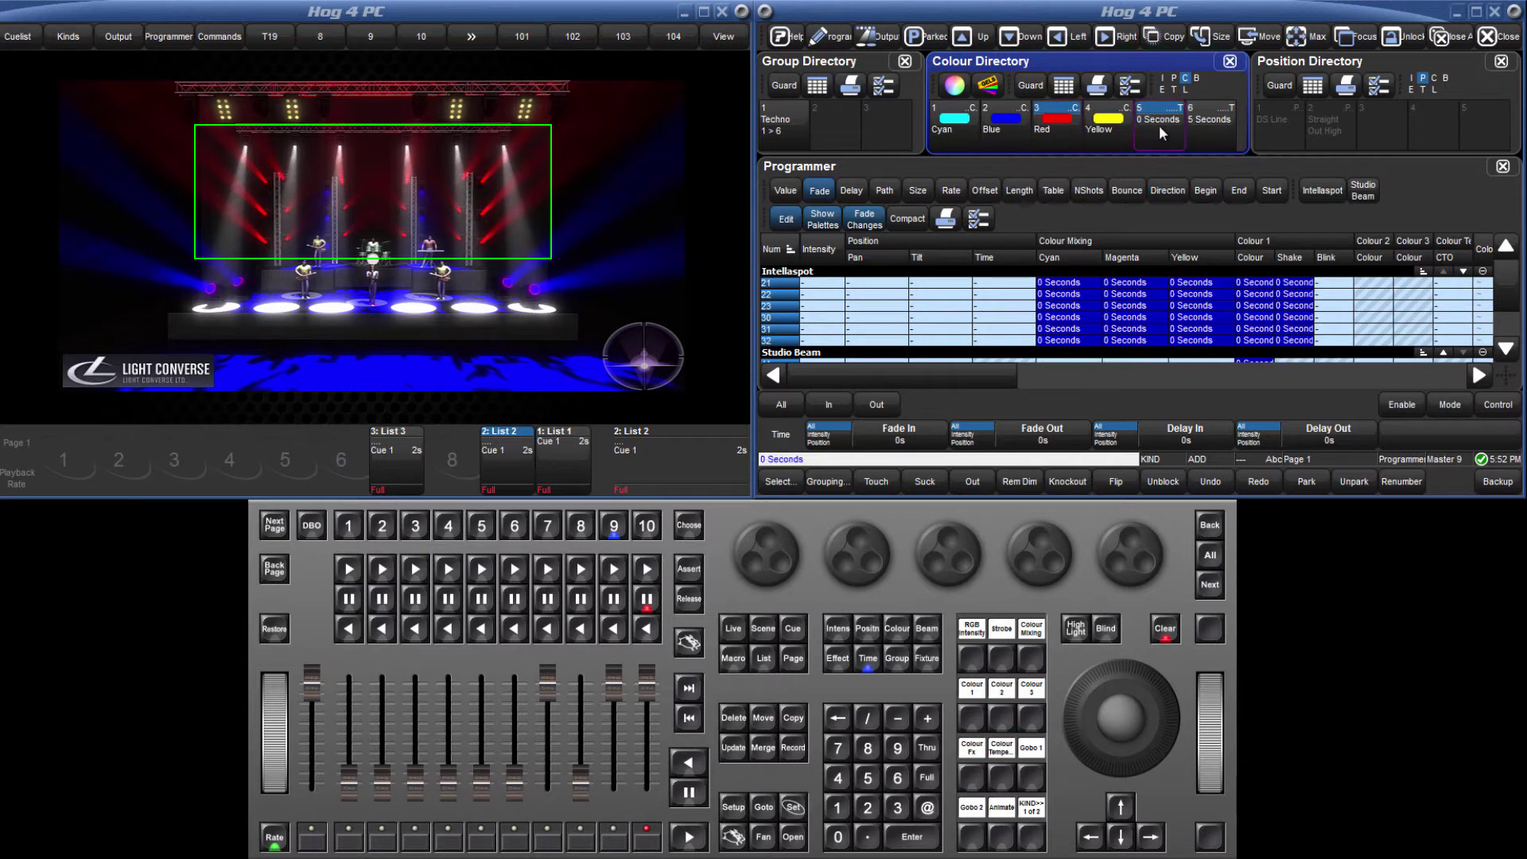
left_click(1110, 126)
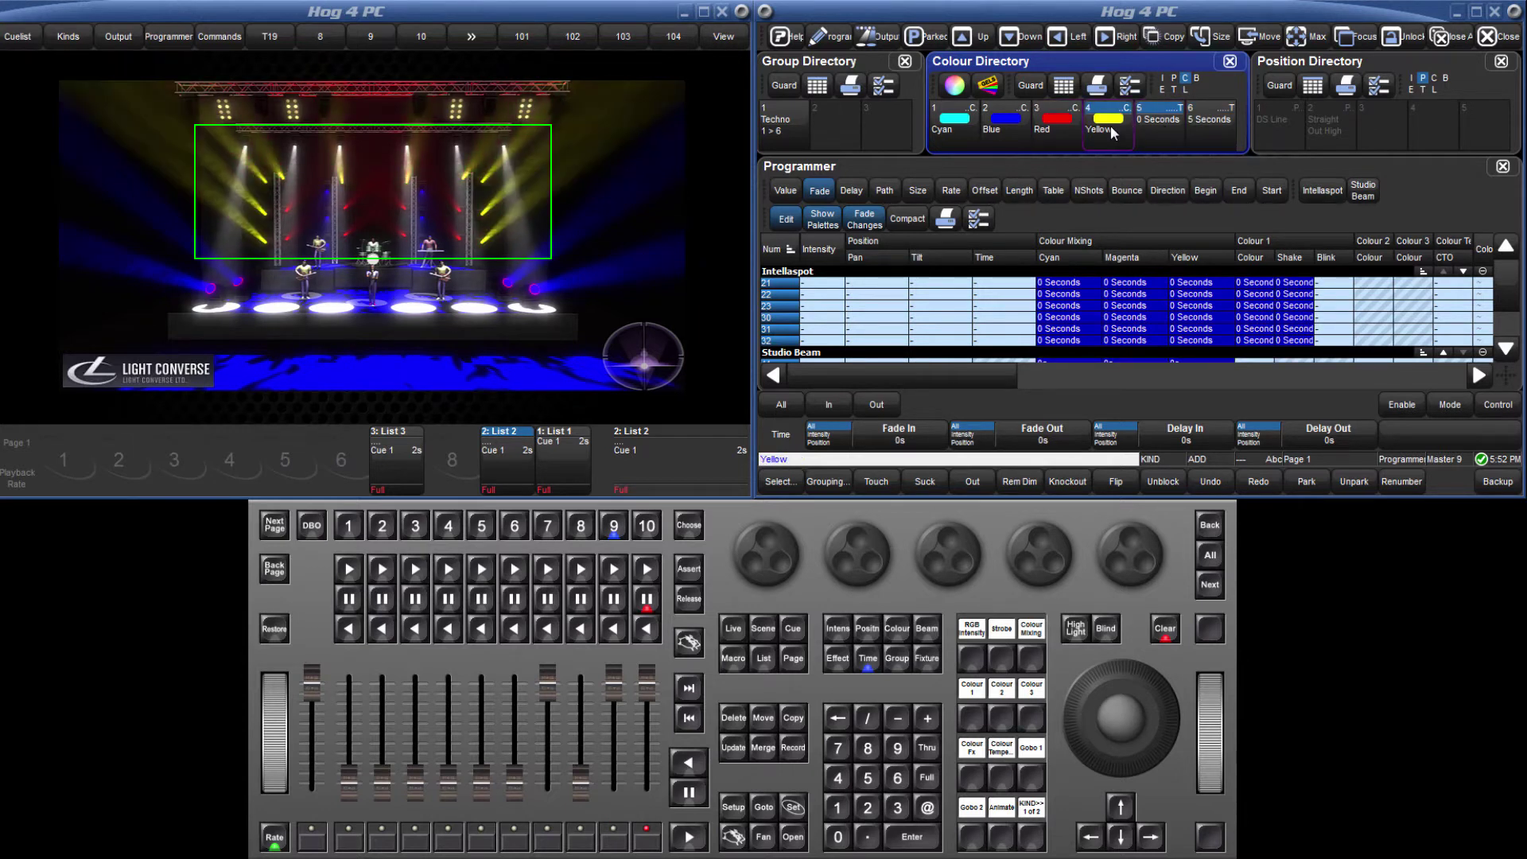
left_click(962, 127)
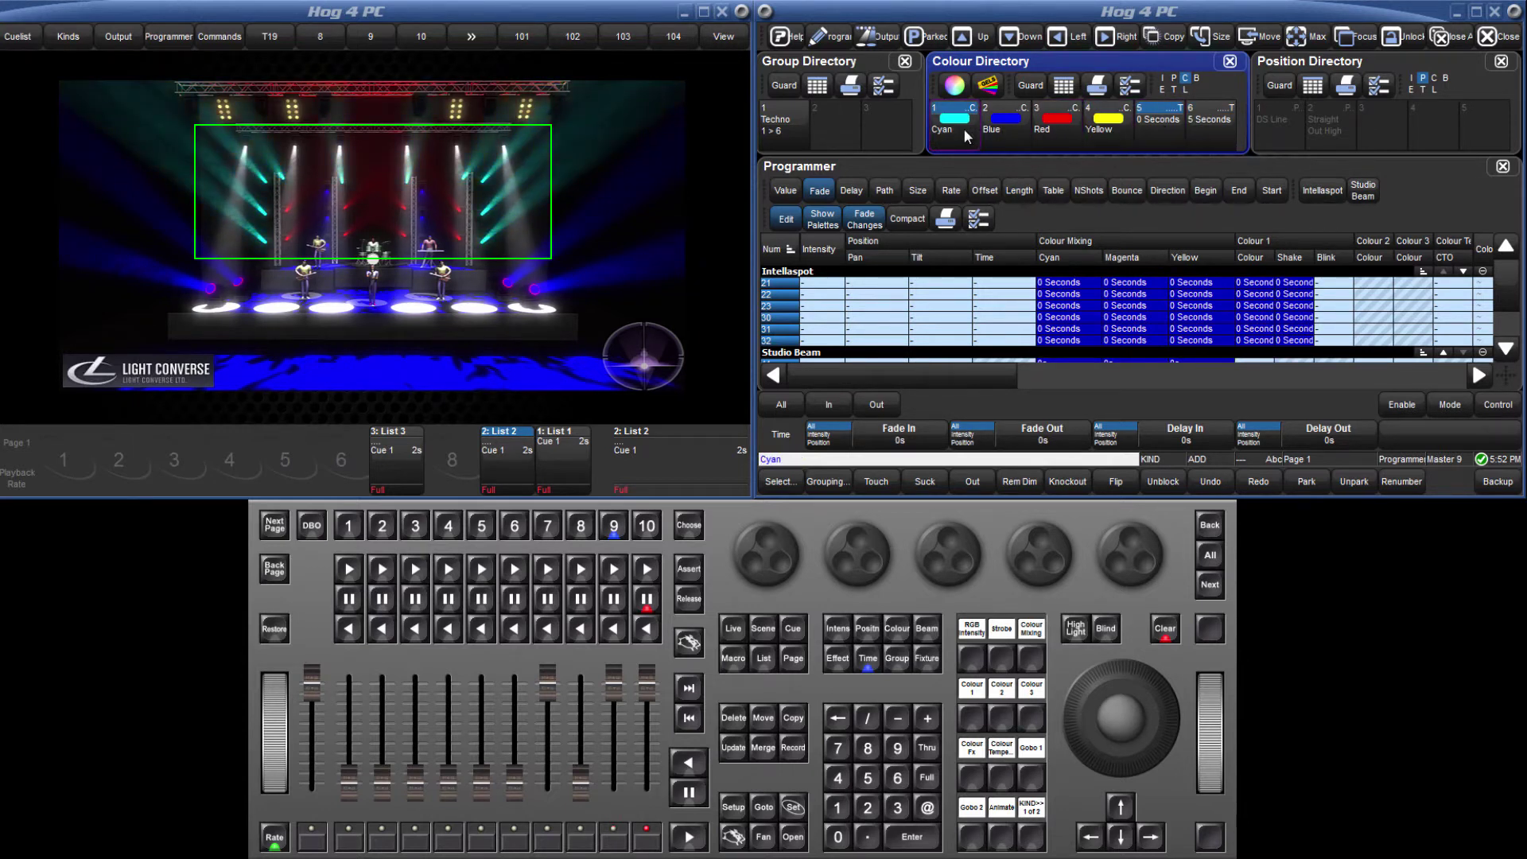
left_click(1163, 630)
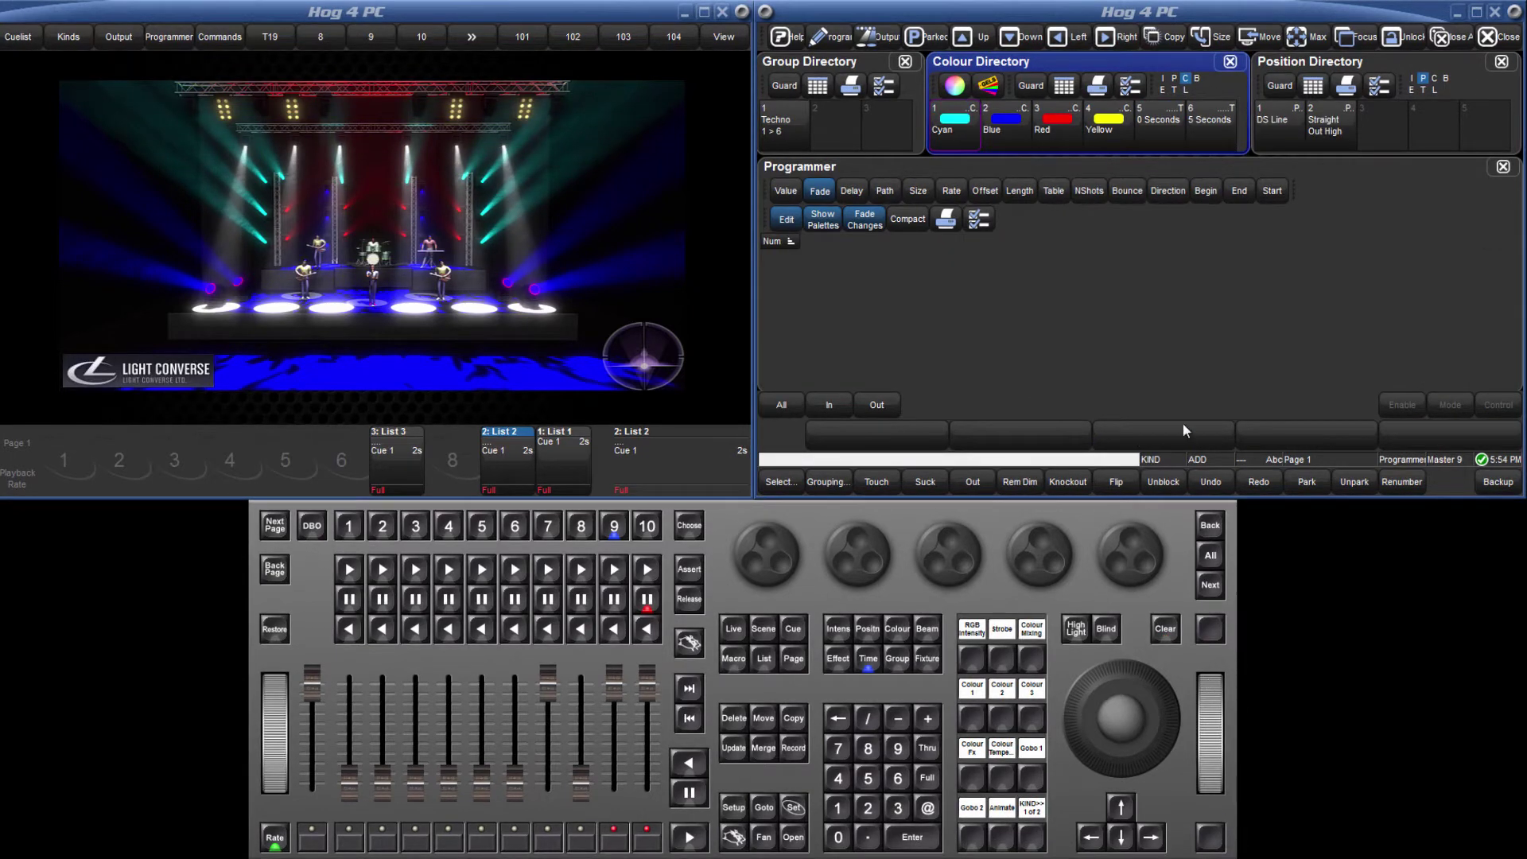
Step: Bring the position parameters of group Techno 1 > 6 into the programmer and set their fade time to 3 seconds
left_click(854, 63)
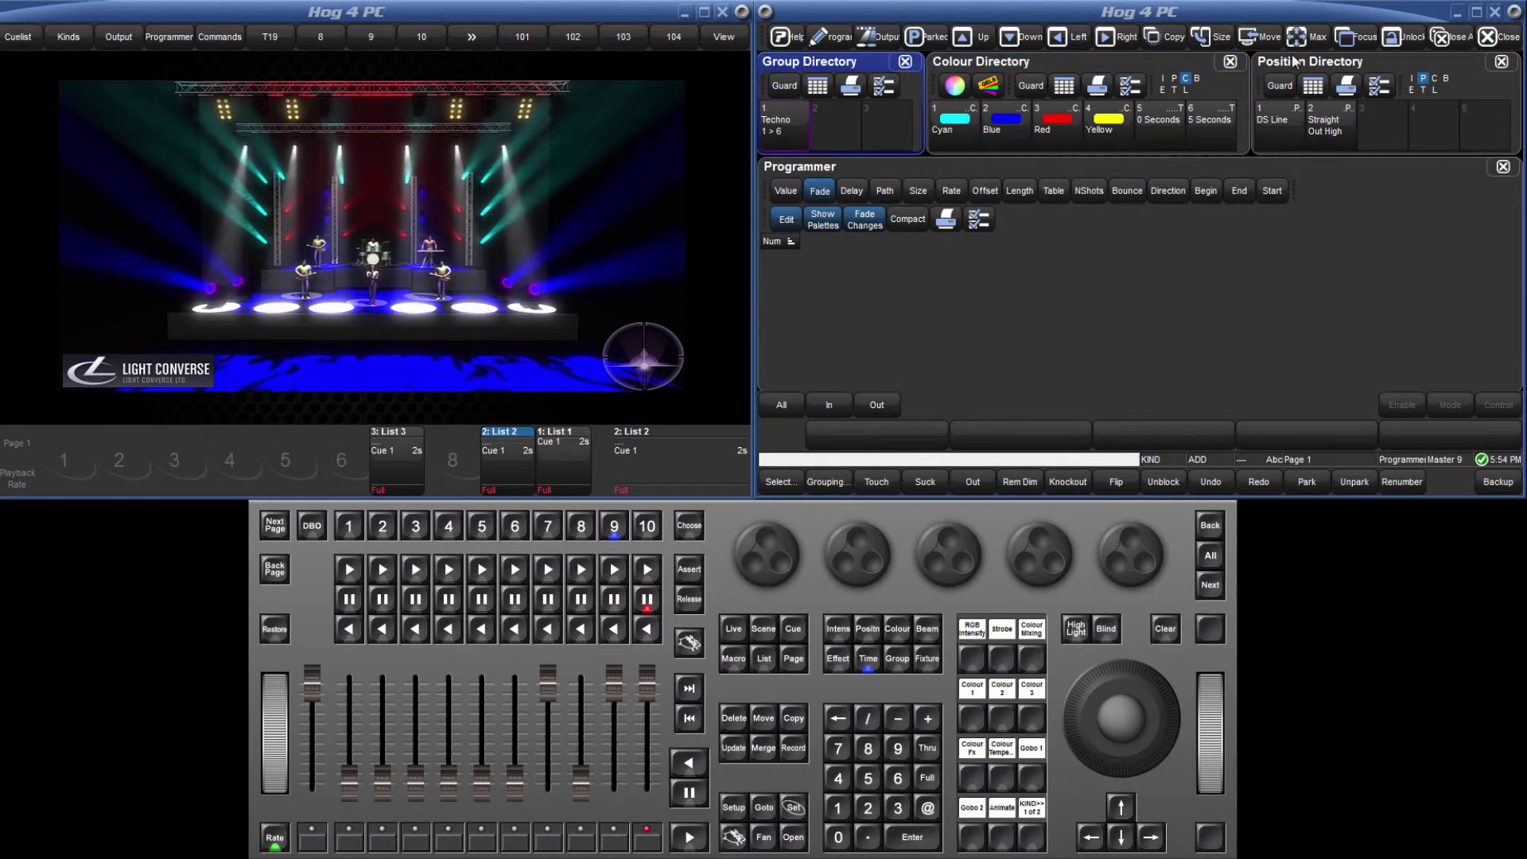
left_click(1319, 59)
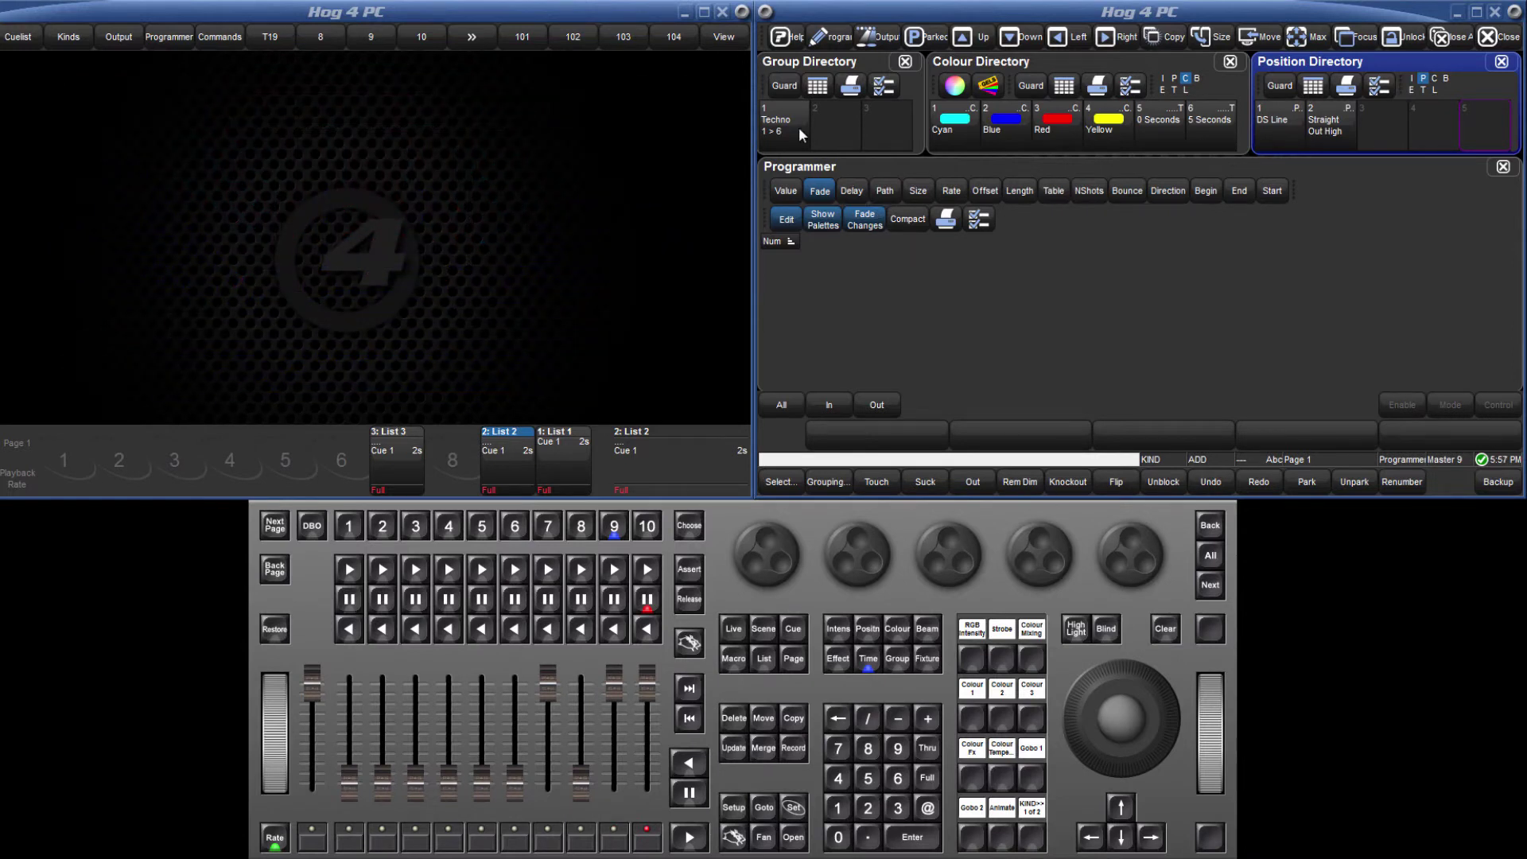
left_click(862, 630)
left_click_drag(861, 567, 860, 557)
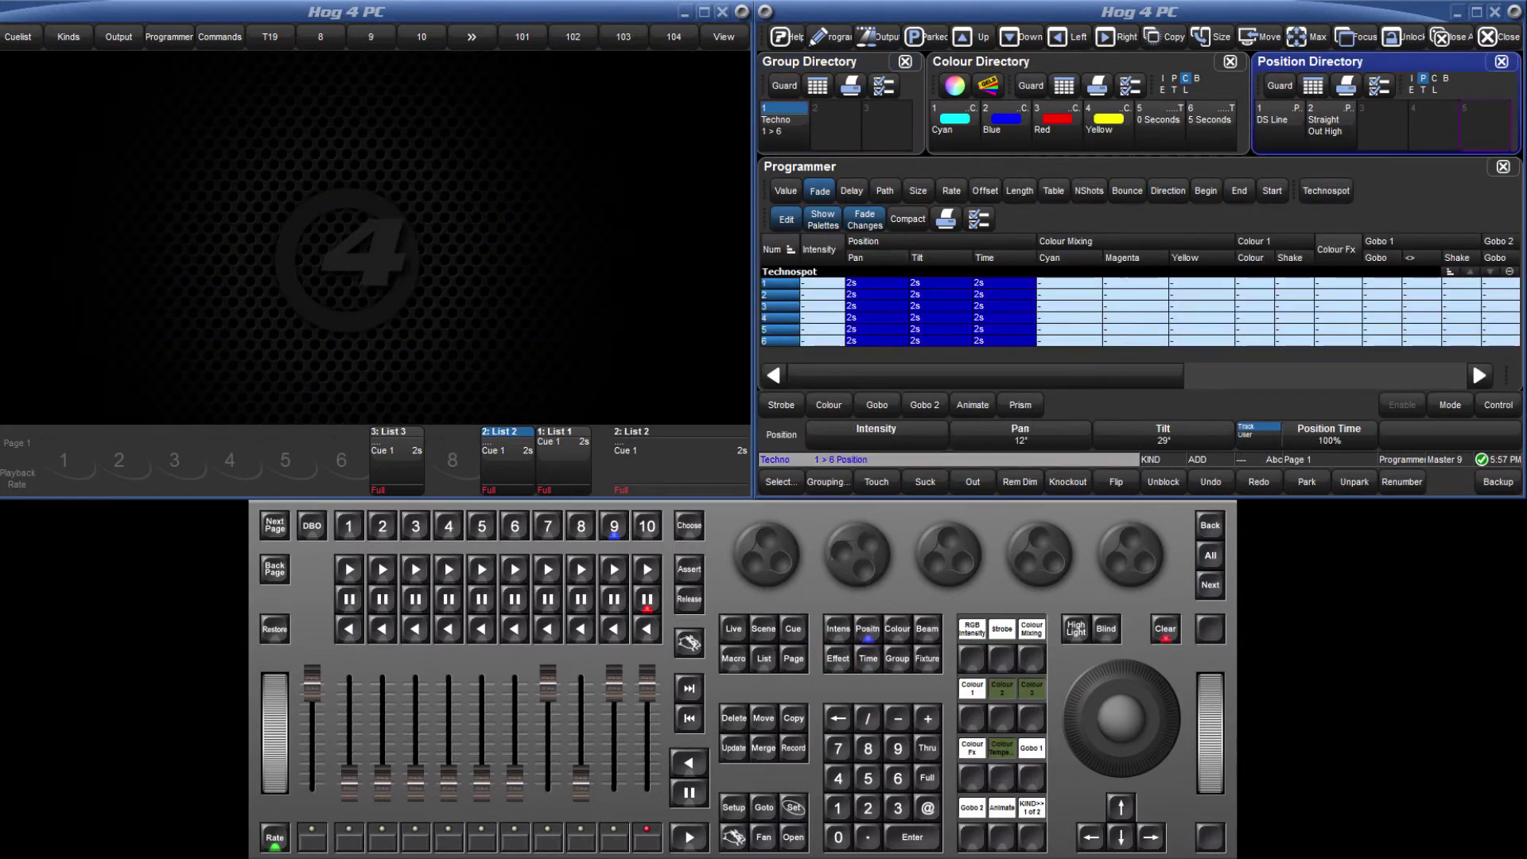
left_click(868, 657)
left_click(898, 807)
left_click(909, 836)
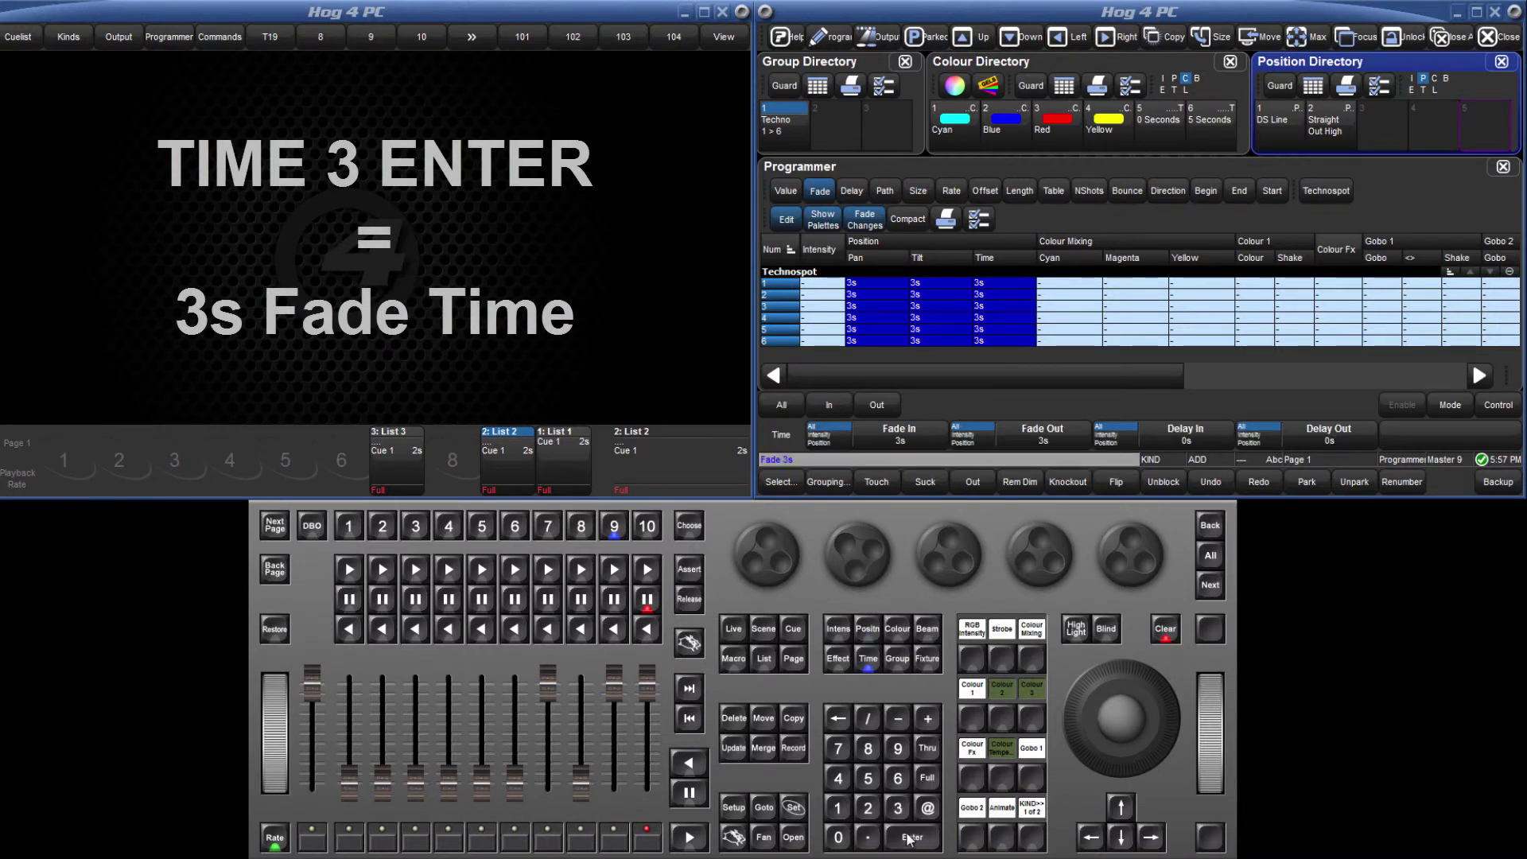
Step: Fan the position delay time from 0 to 2 seconds across the Techno group and display the delay values
left_click(870, 664)
left_click(870, 665)
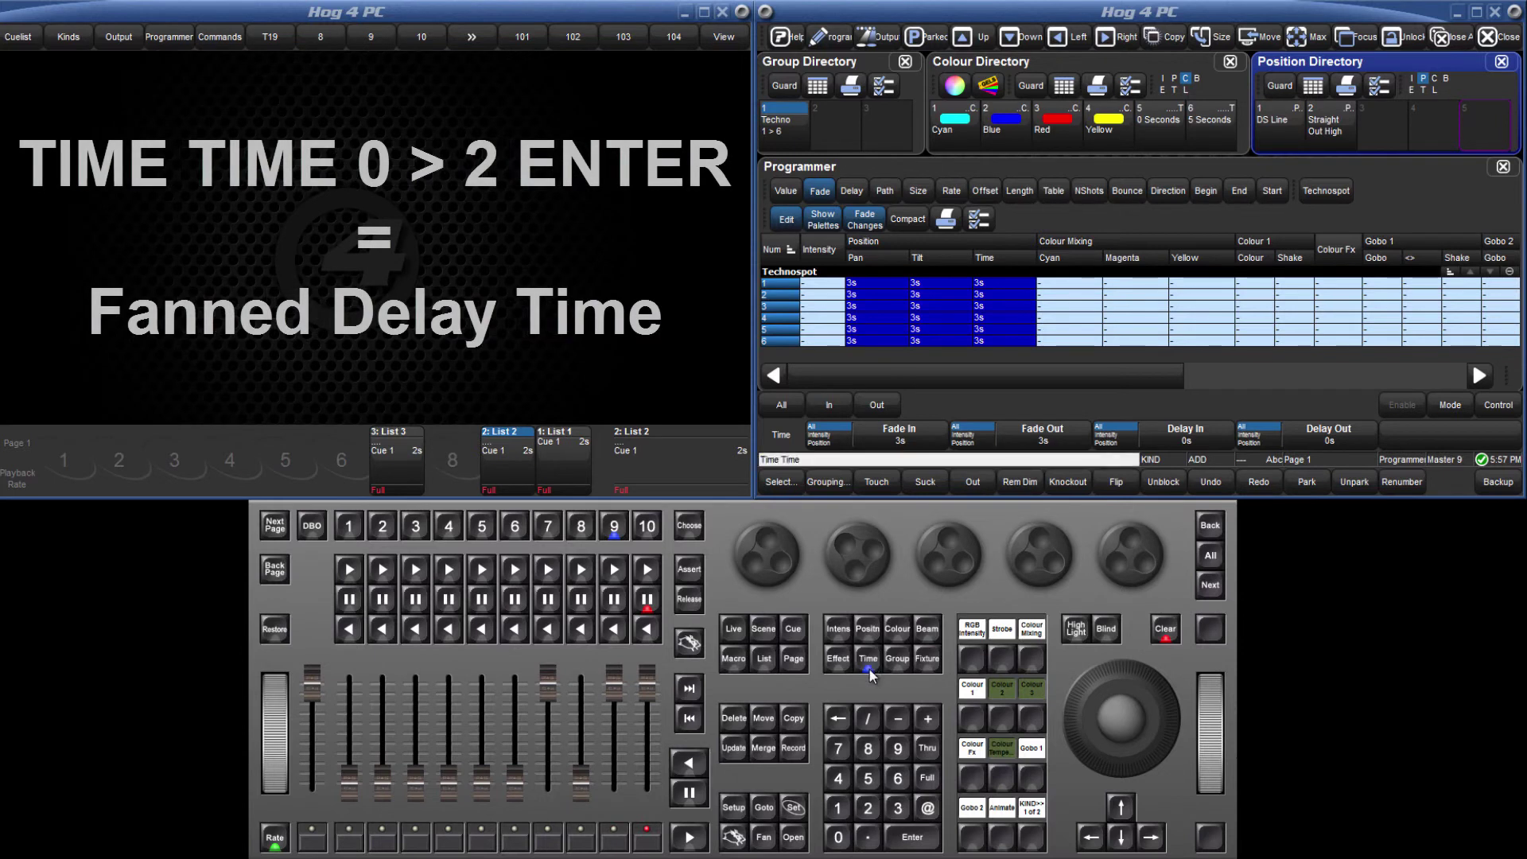
left_click(843, 838)
left_click(924, 752)
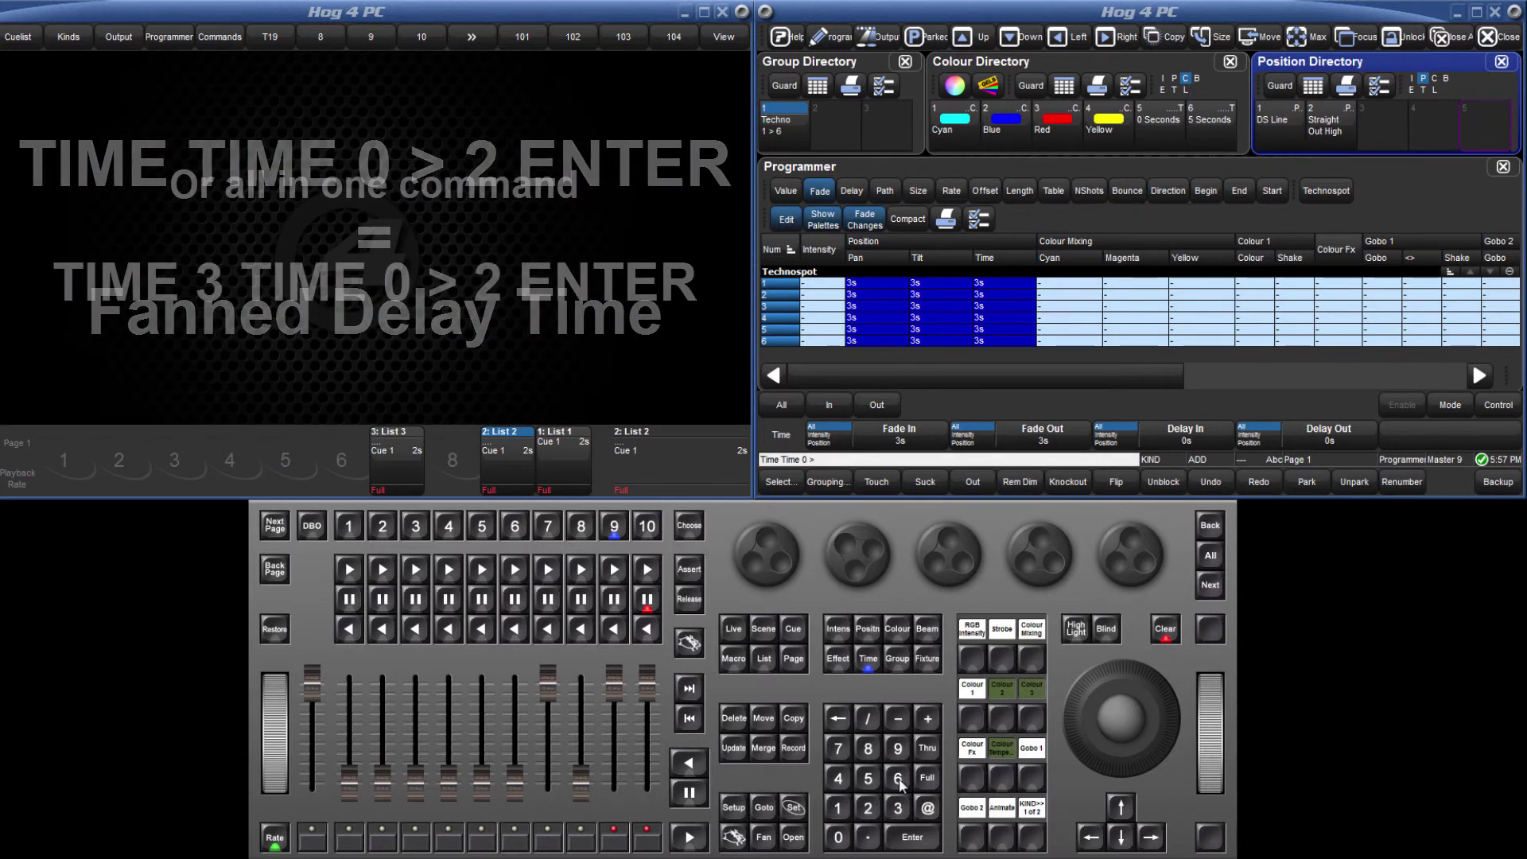
left_click(868, 808)
left_click(904, 836)
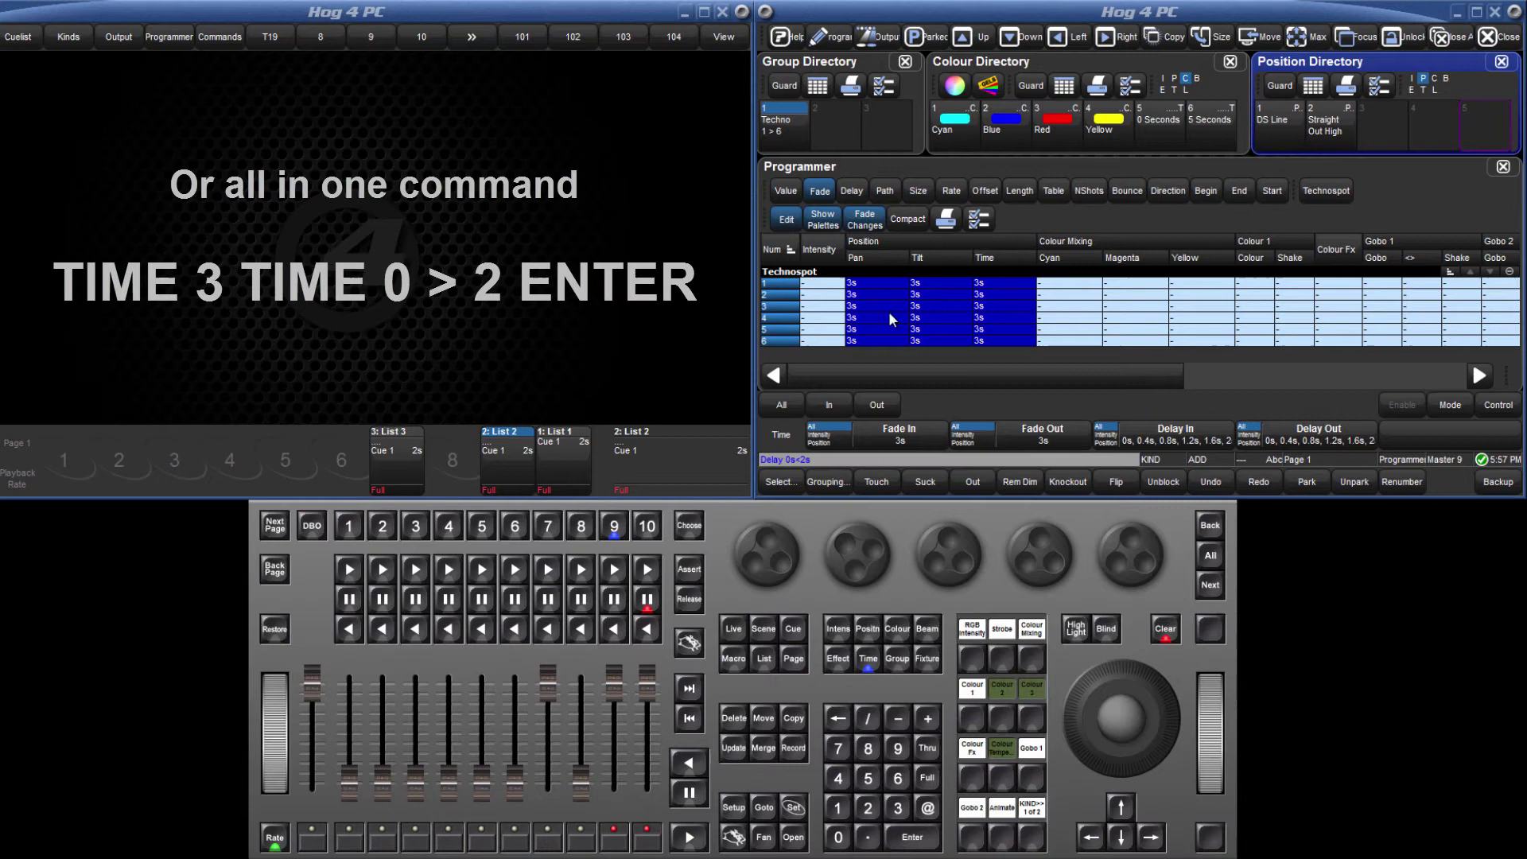
left_click(854, 192)
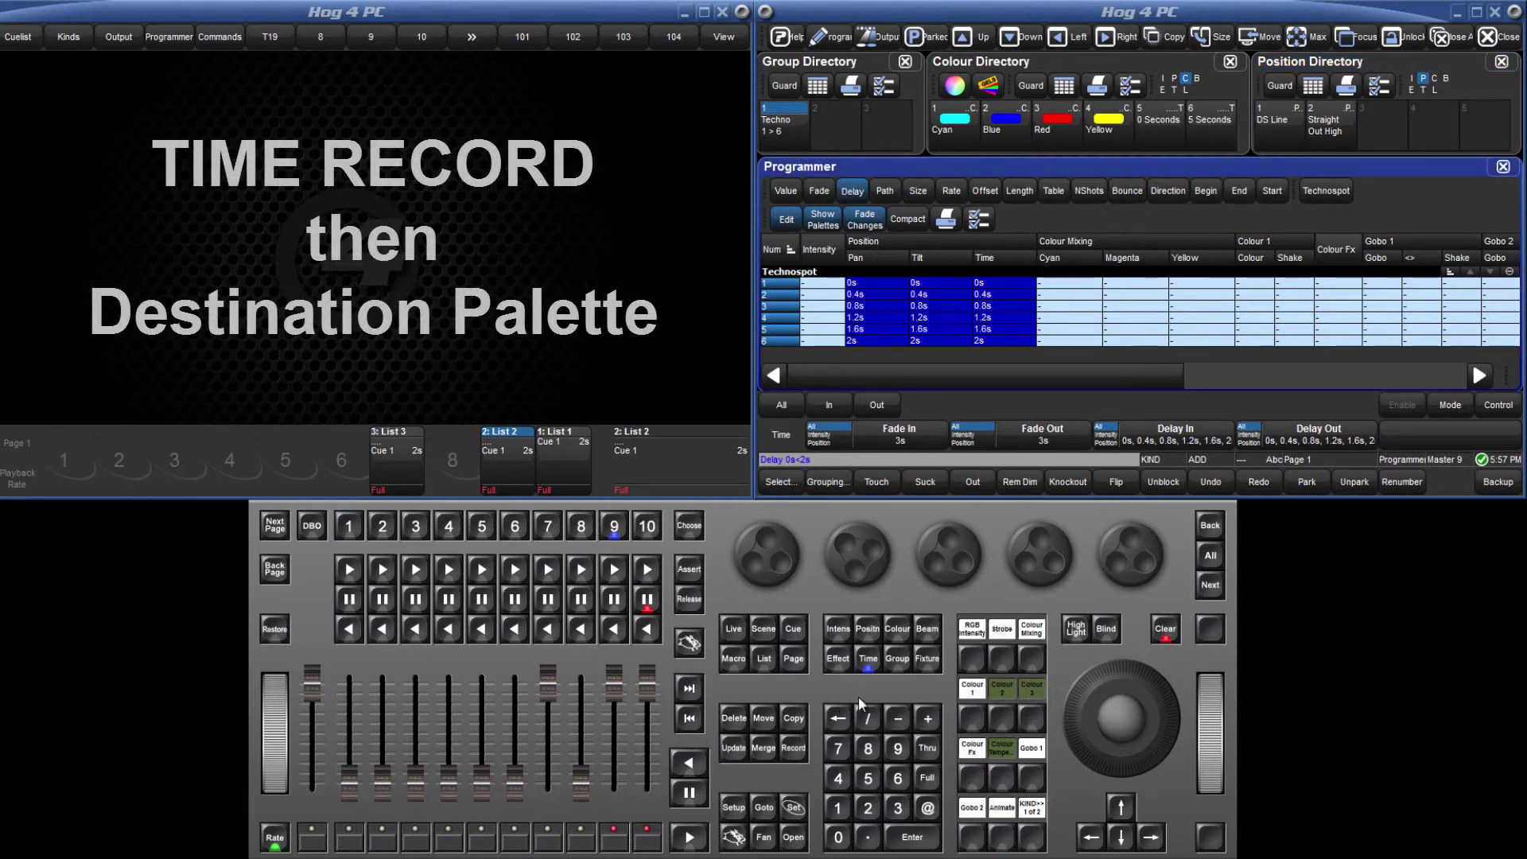
Step: Record the timing alone as Position palette 3 named "End to end 3s", and clear the programmer
left_click(867, 658)
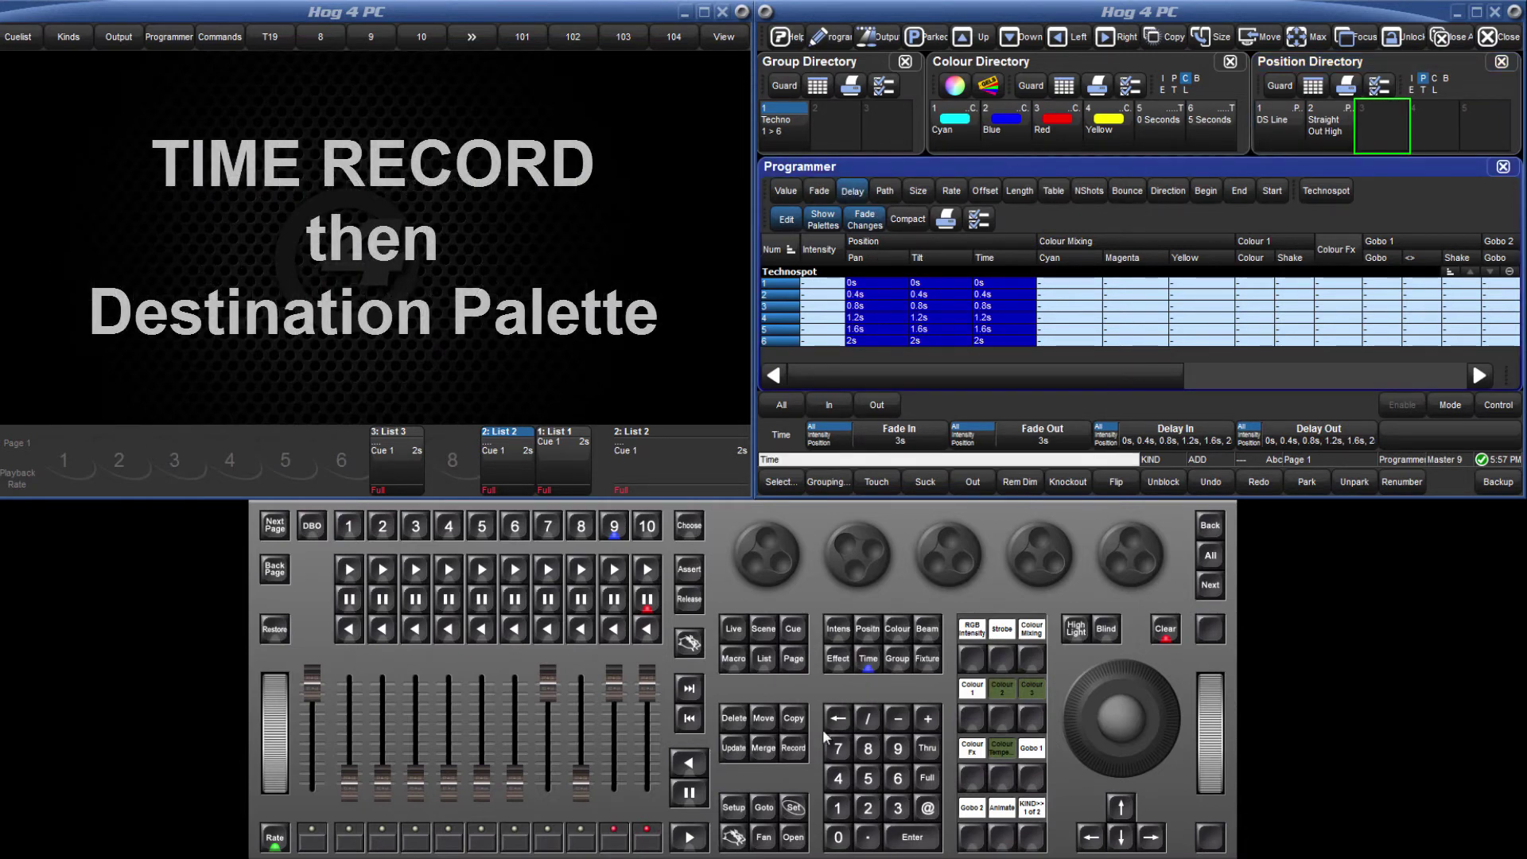
left_click(793, 747)
left_click(1384, 116)
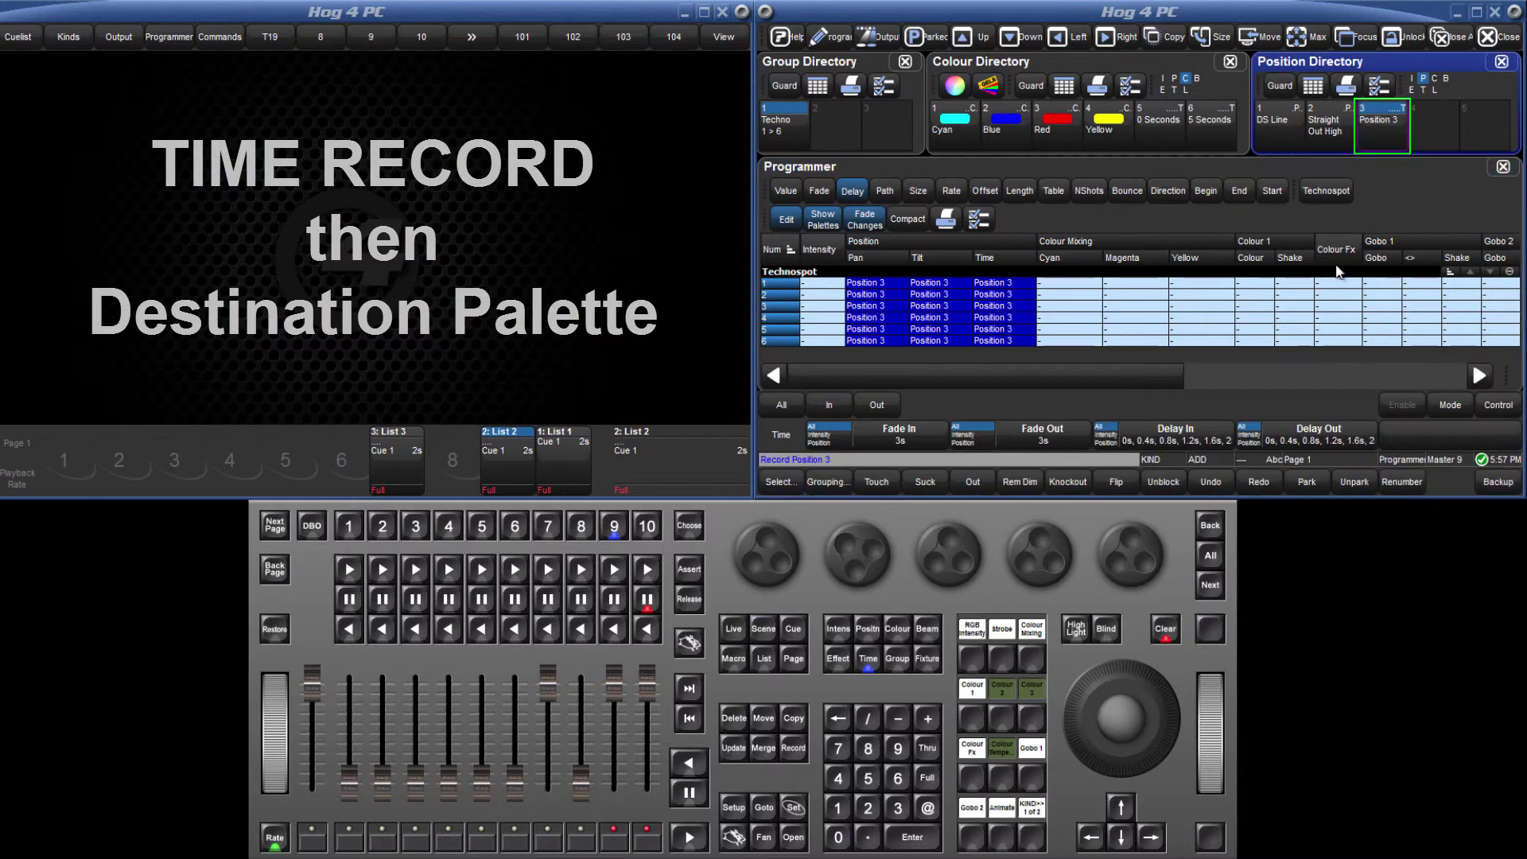
left_click(795, 806)
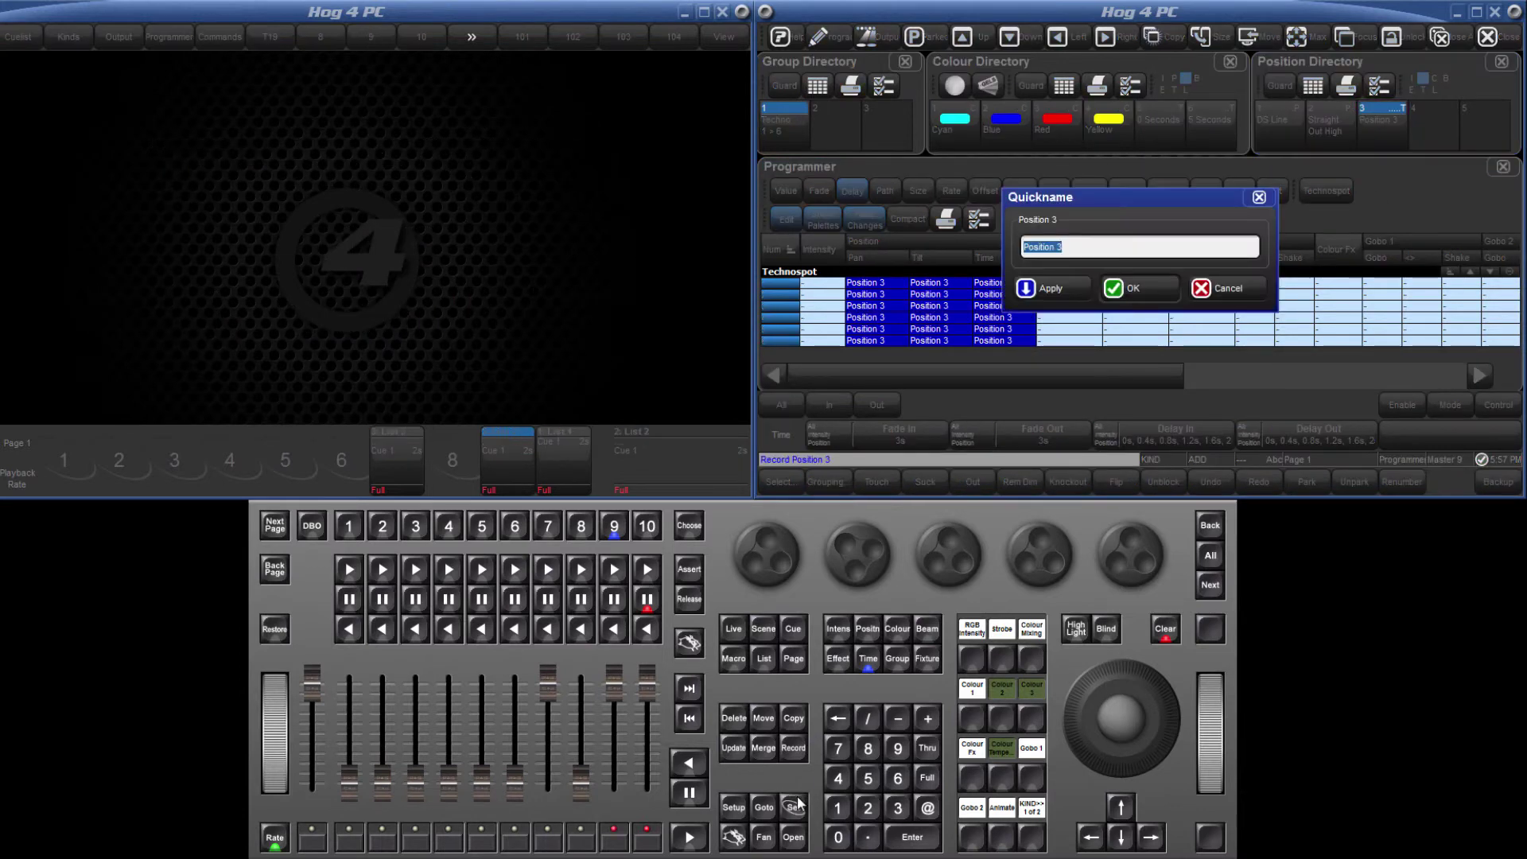
type("End to end 3s")
key("Return")
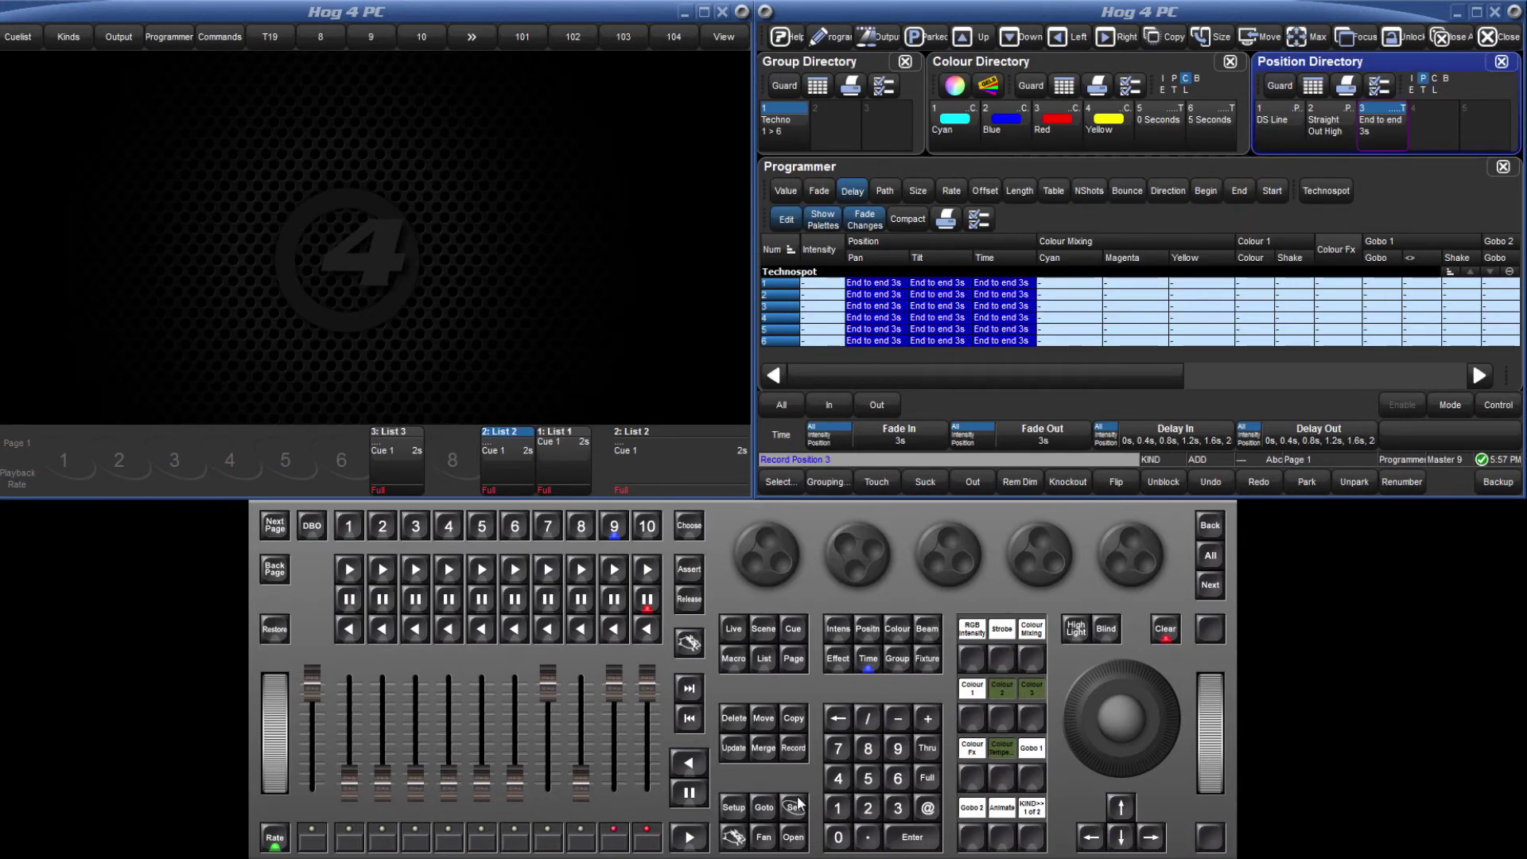
left_click(1167, 632)
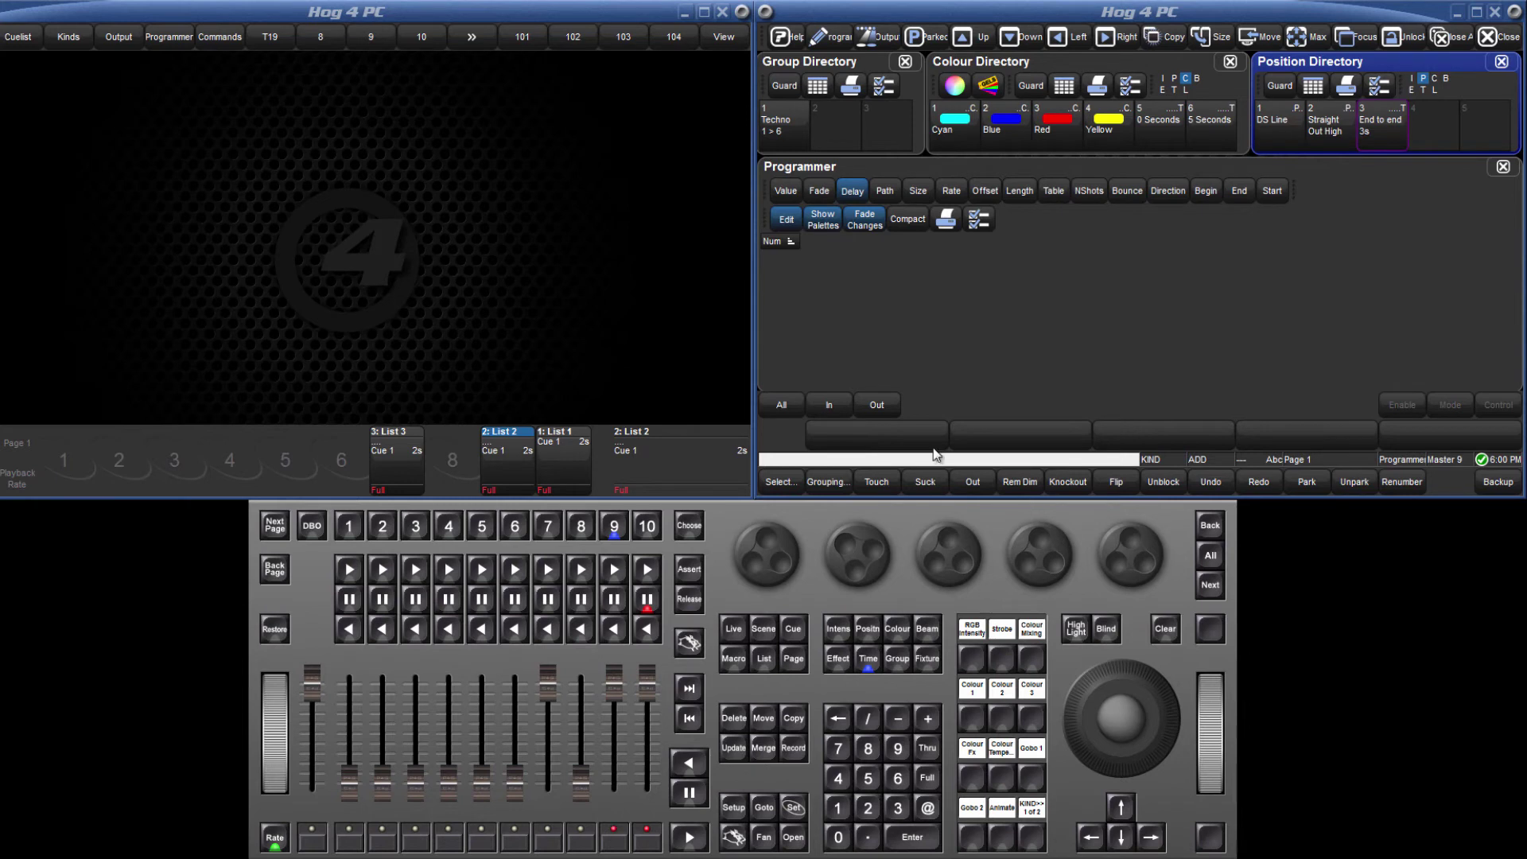
Step: Display the fade values and bring the position parameters of group Techno 1 > 6 into the programmer
left_click(821, 191)
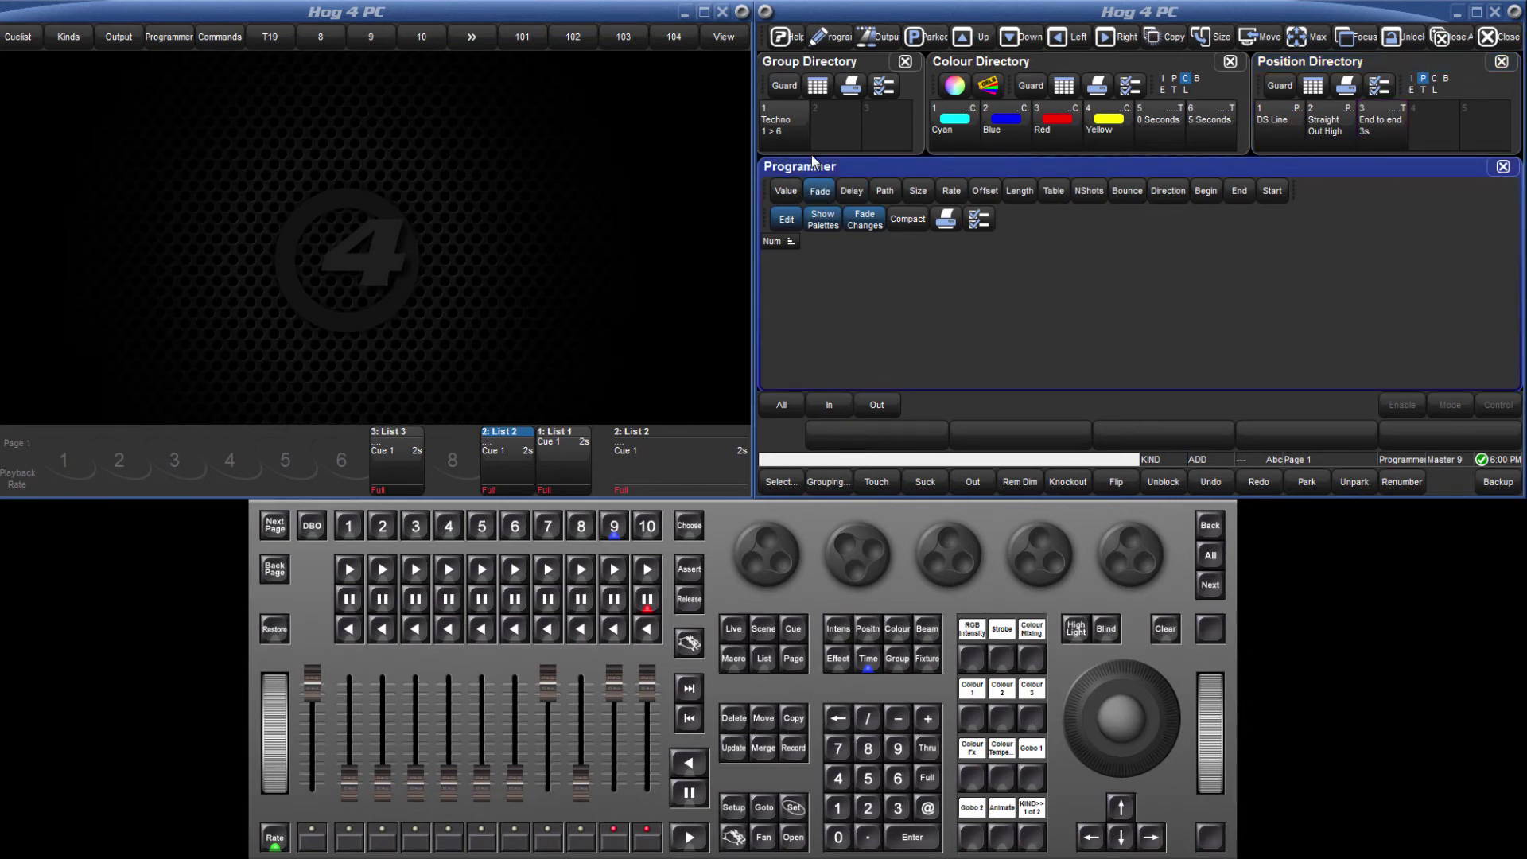
left_click(795, 135)
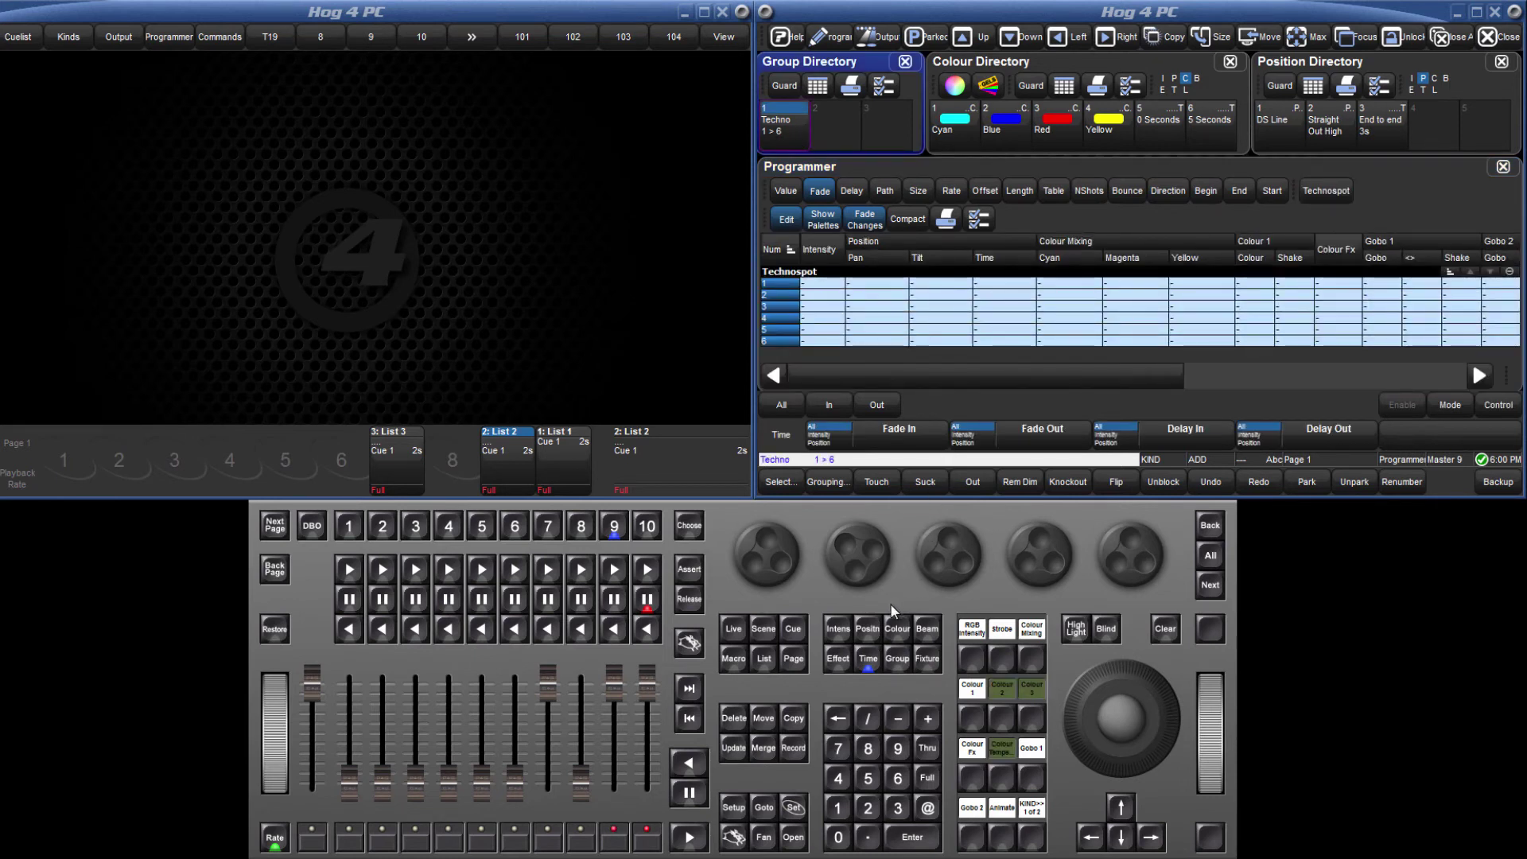
left_click(867, 629)
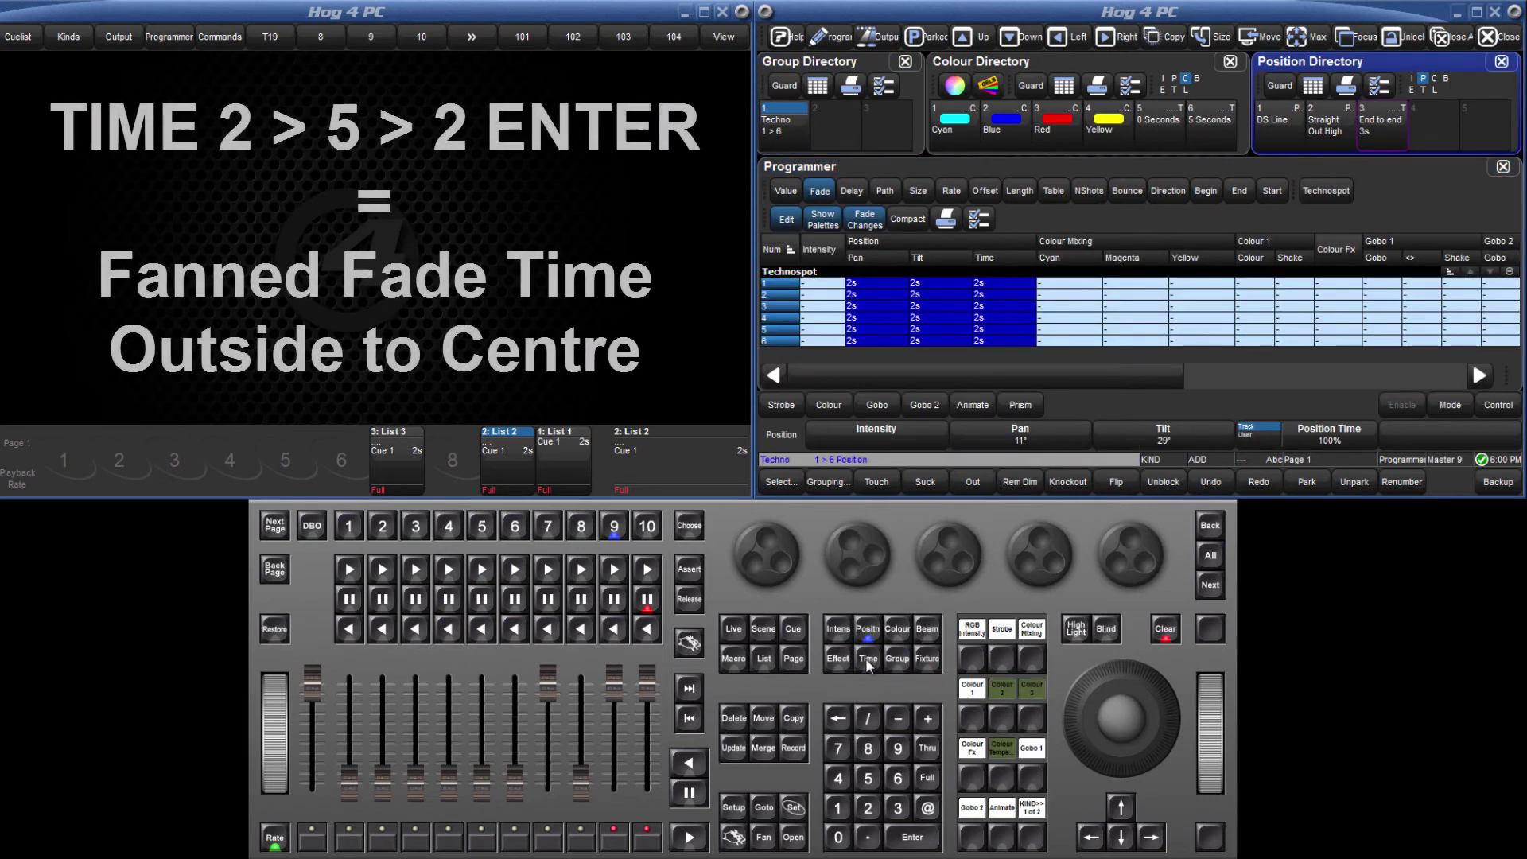
Step: Fan the position fade time from 2 seconds on the outside to 5 seconds in the centre across the Techno group
left_click(866, 657)
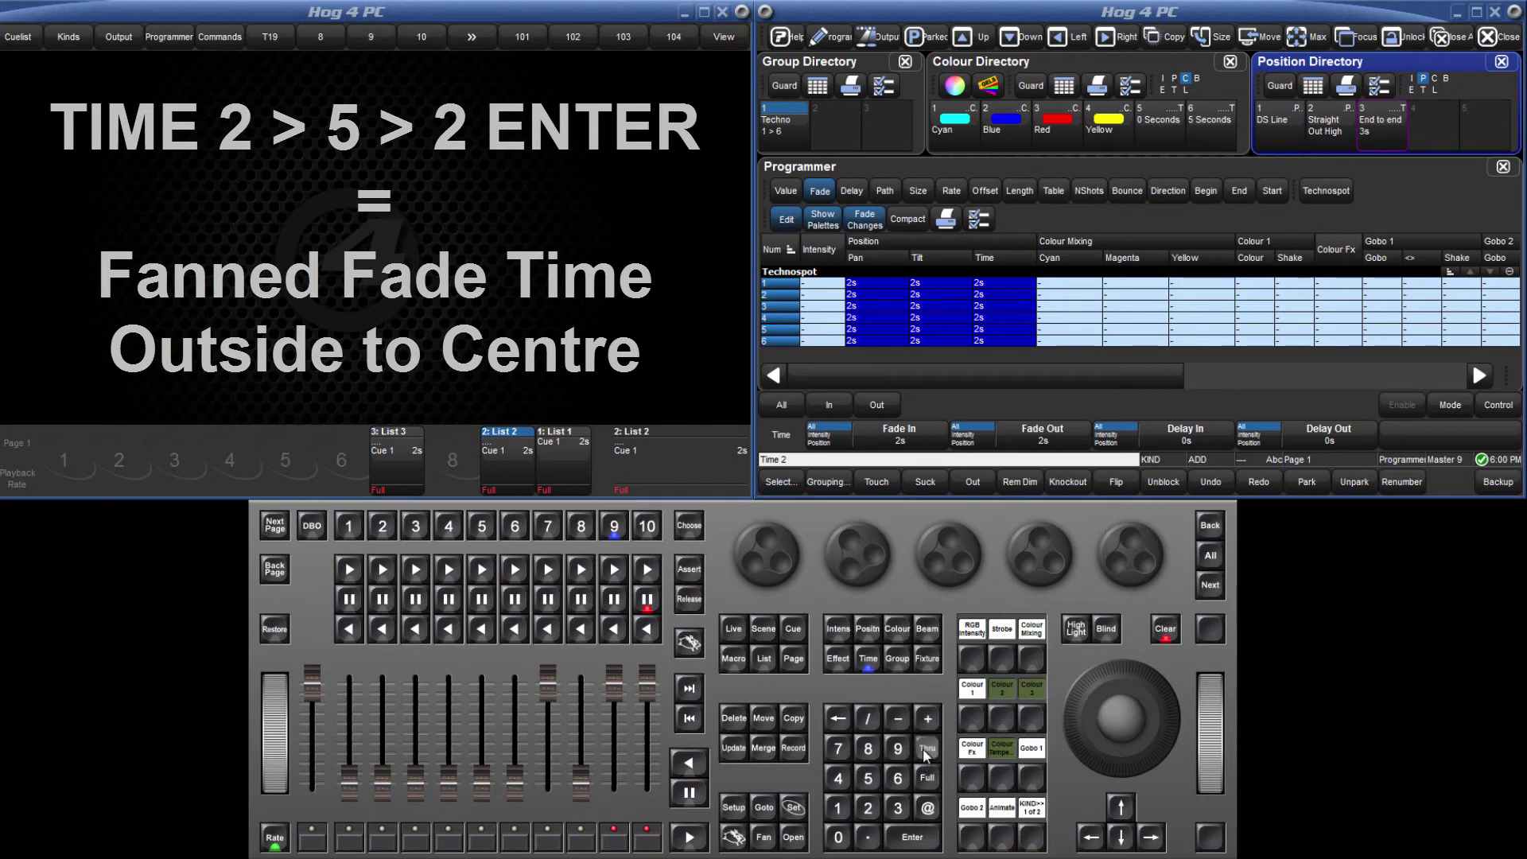
left_click(927, 747)
left_click(868, 777)
left_click(927, 755)
left_click(867, 807)
left_click(913, 836)
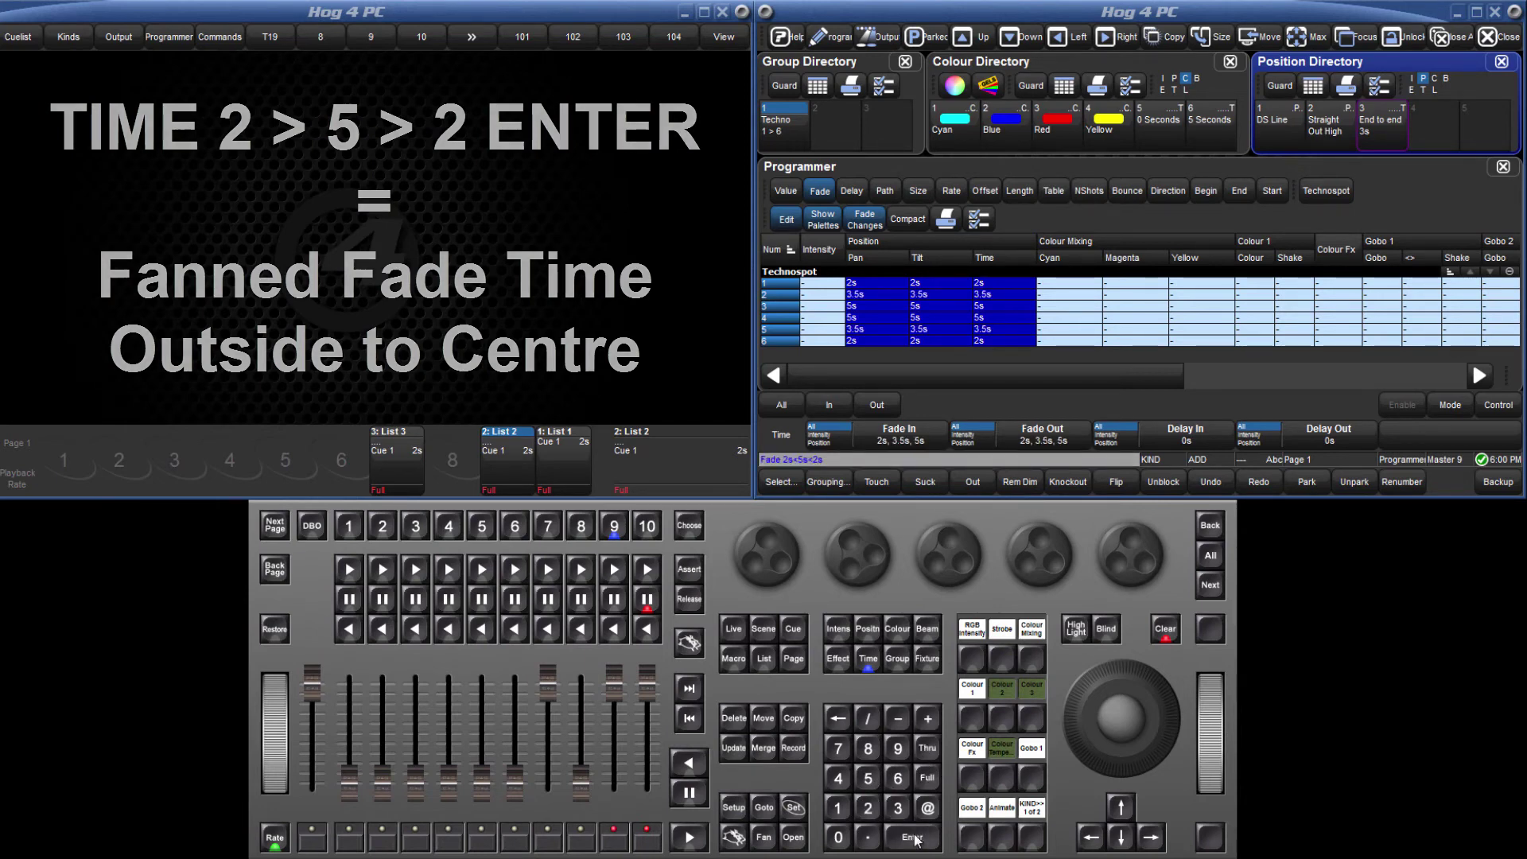
Step: Record the timing alone as Position palette 4 named "Outside in 5s", and clear the programmer
left_click(867, 658)
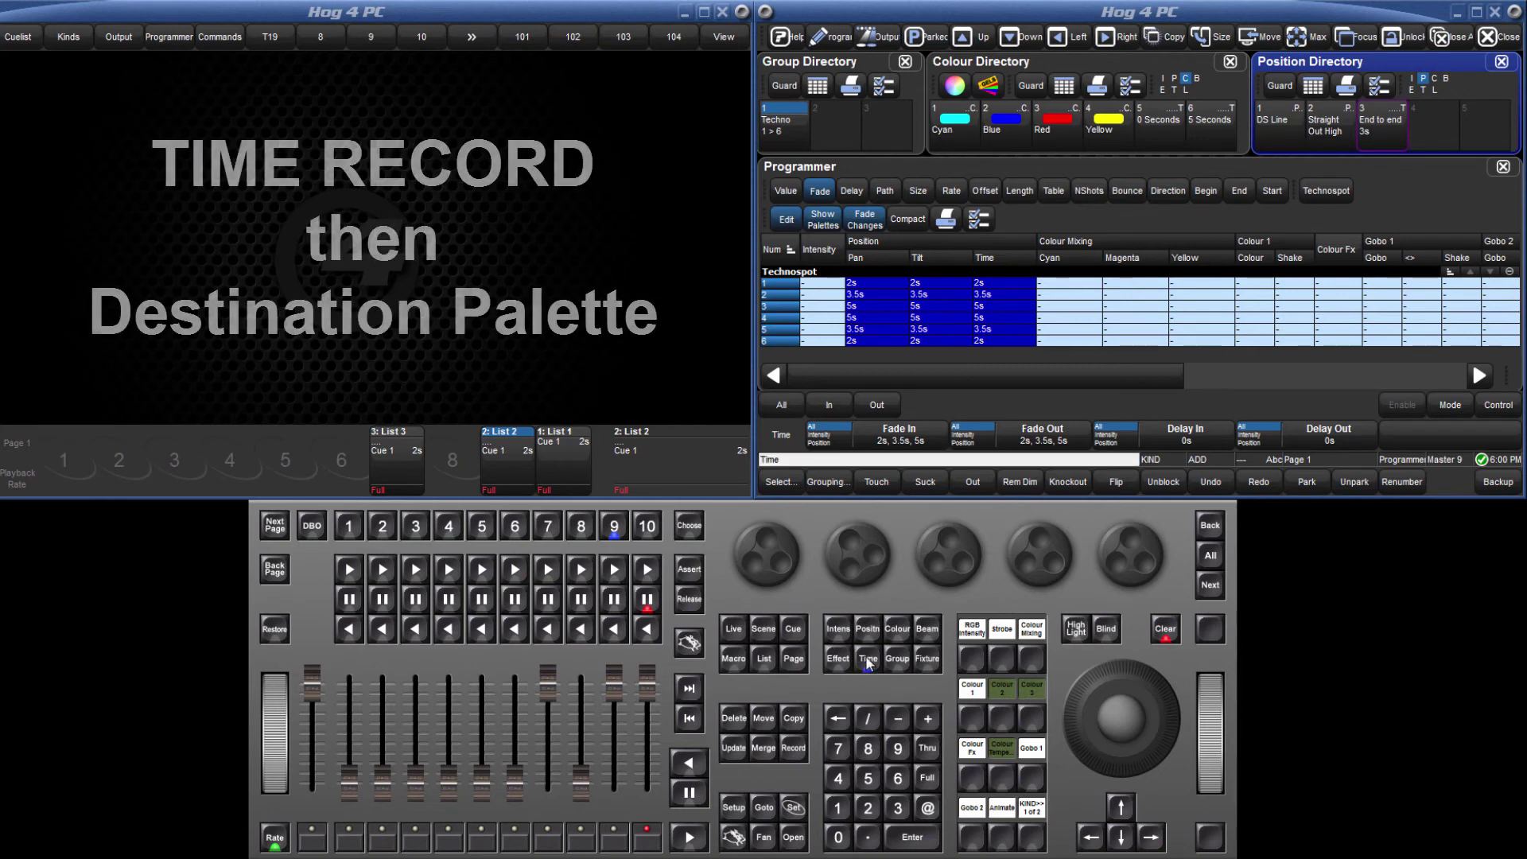
left_click(793, 747)
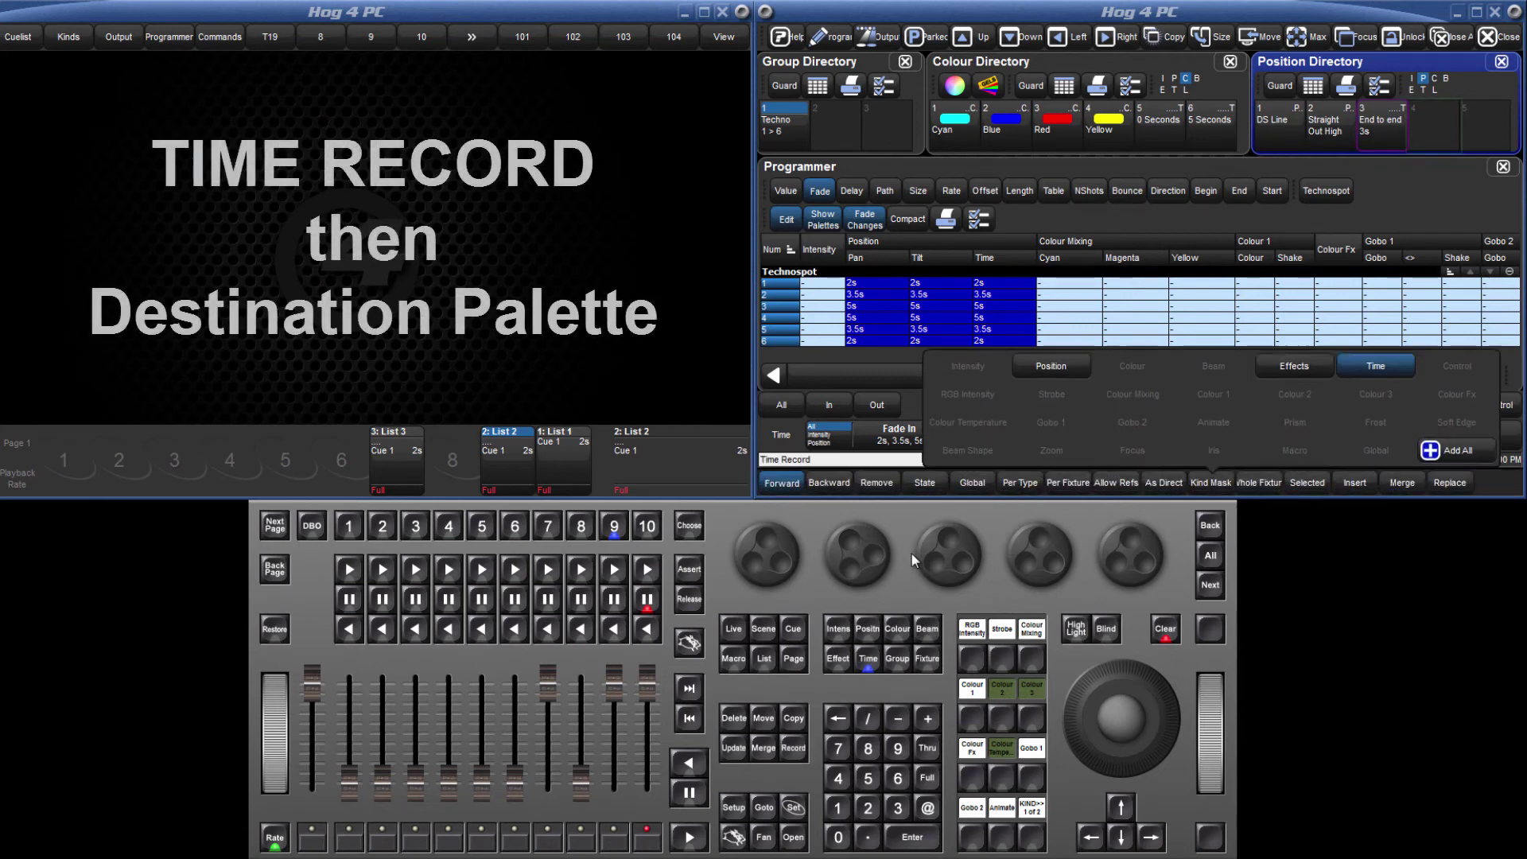
left_click(1425, 127)
left_click(798, 811)
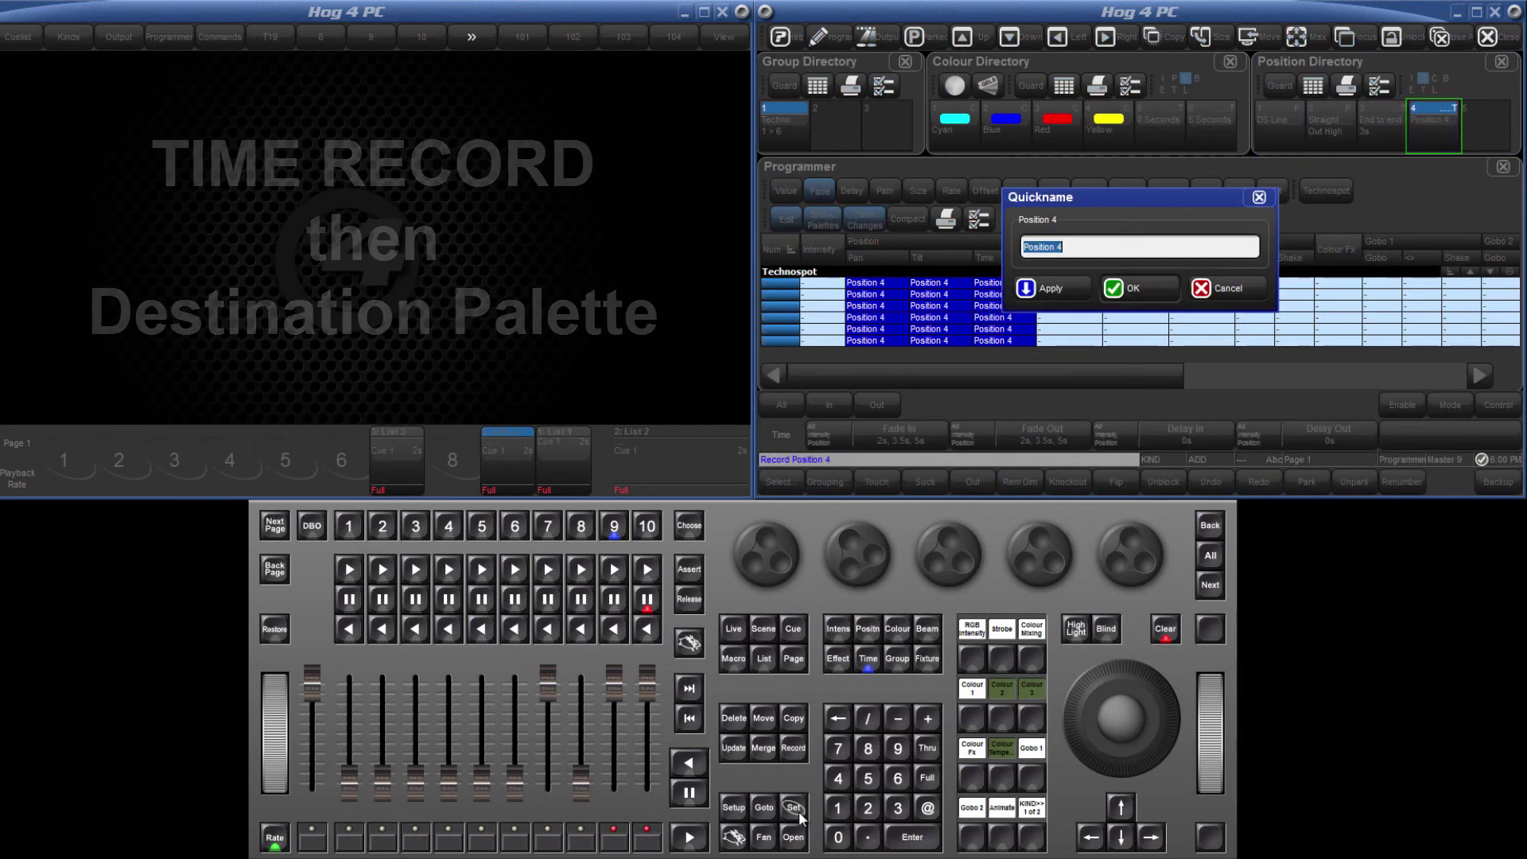
type("Outside")
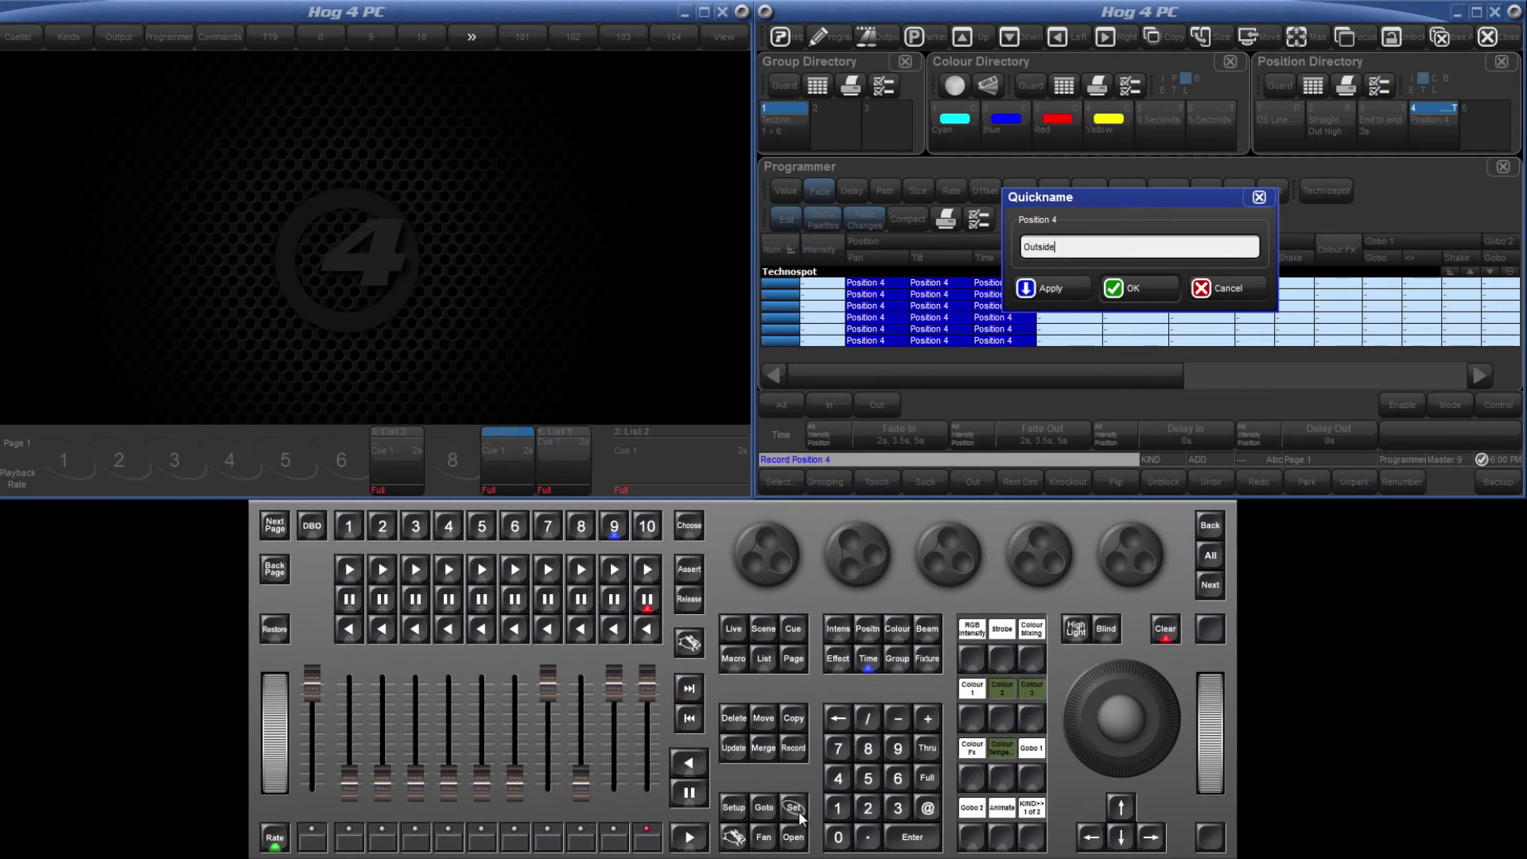
type("5s")
key("Return")
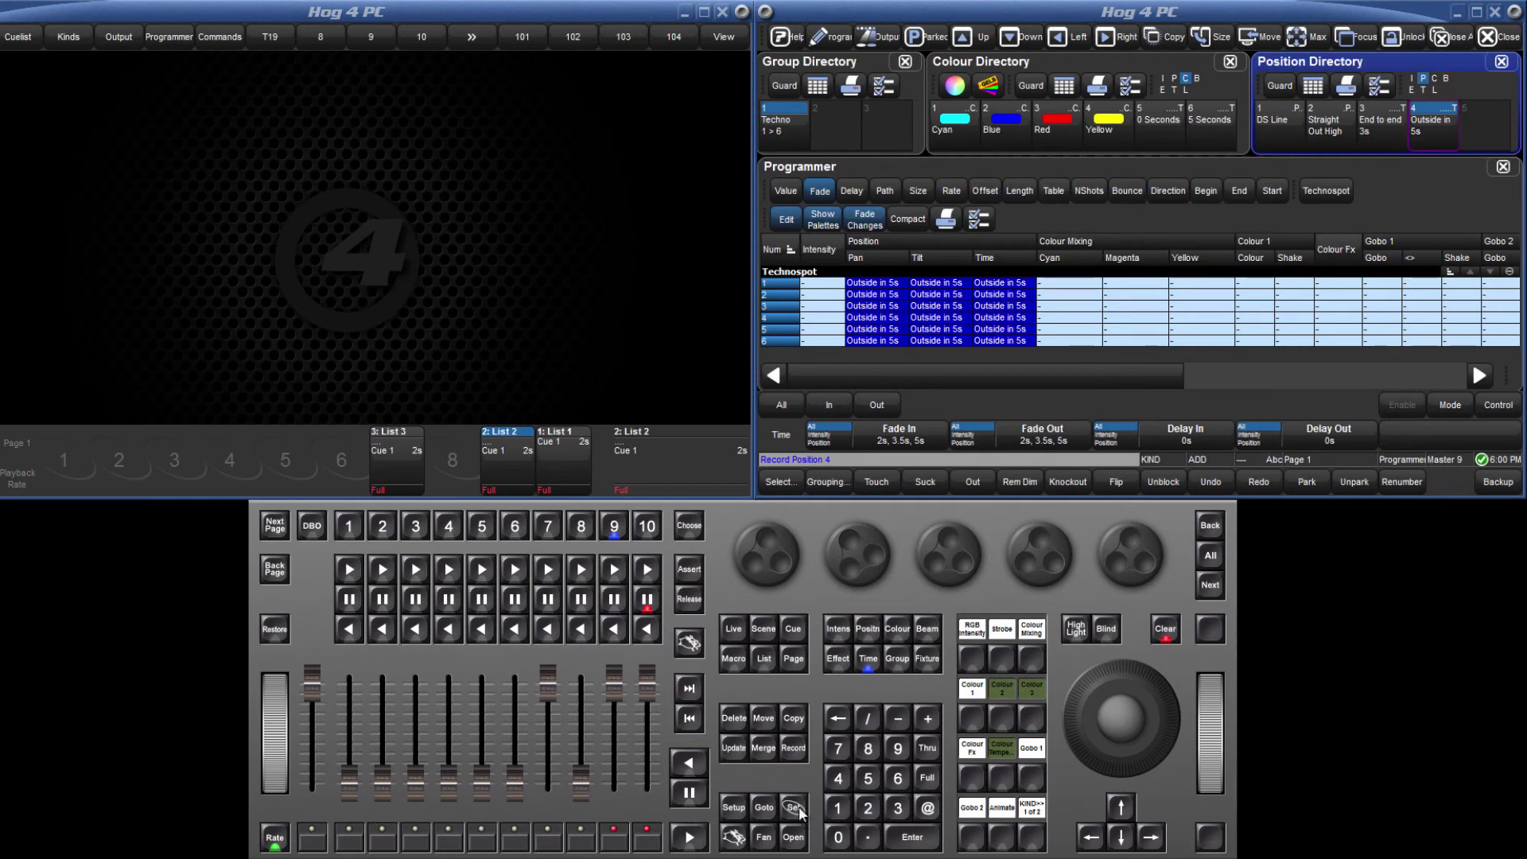
left_click(1164, 629)
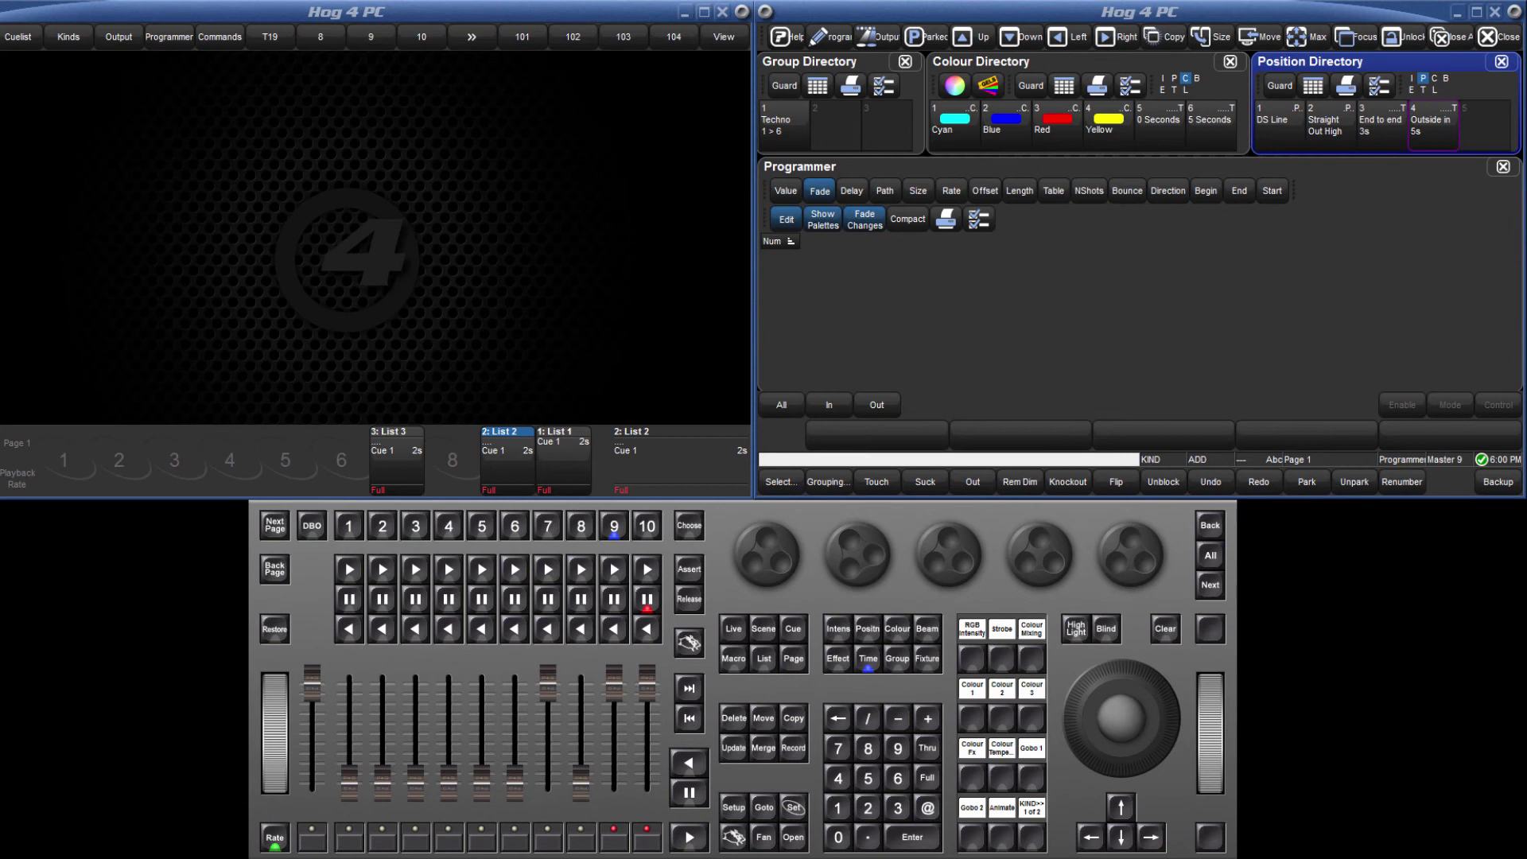
Step: Move group Techno 1 > 6 to Straight Out High with the End to end 3s timing, and to DS Line with Outside in 5s
left_click(798, 135)
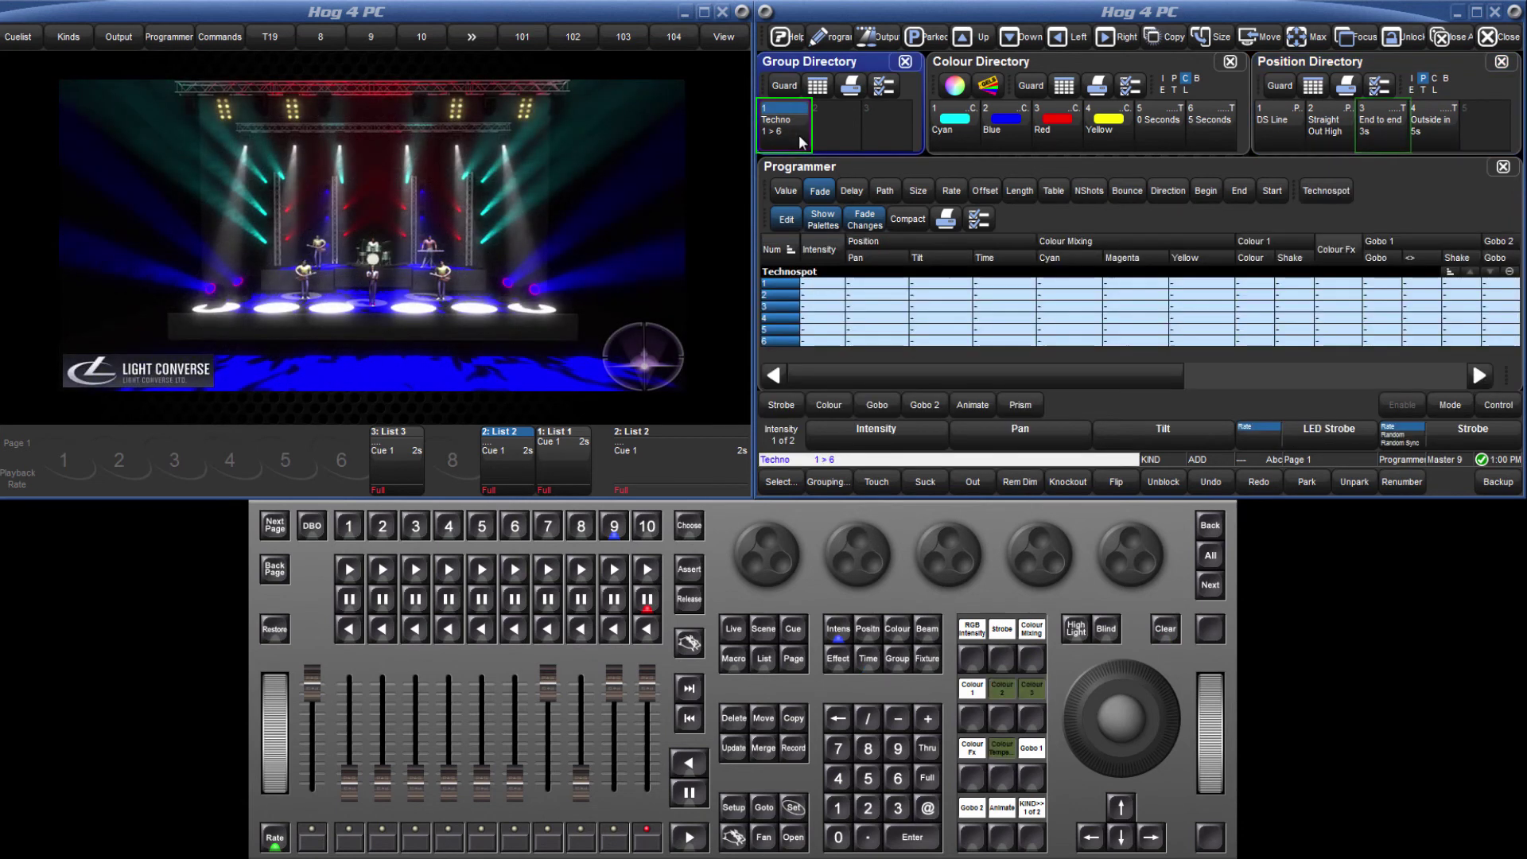
left_click(1375, 118)
left_click(1339, 124)
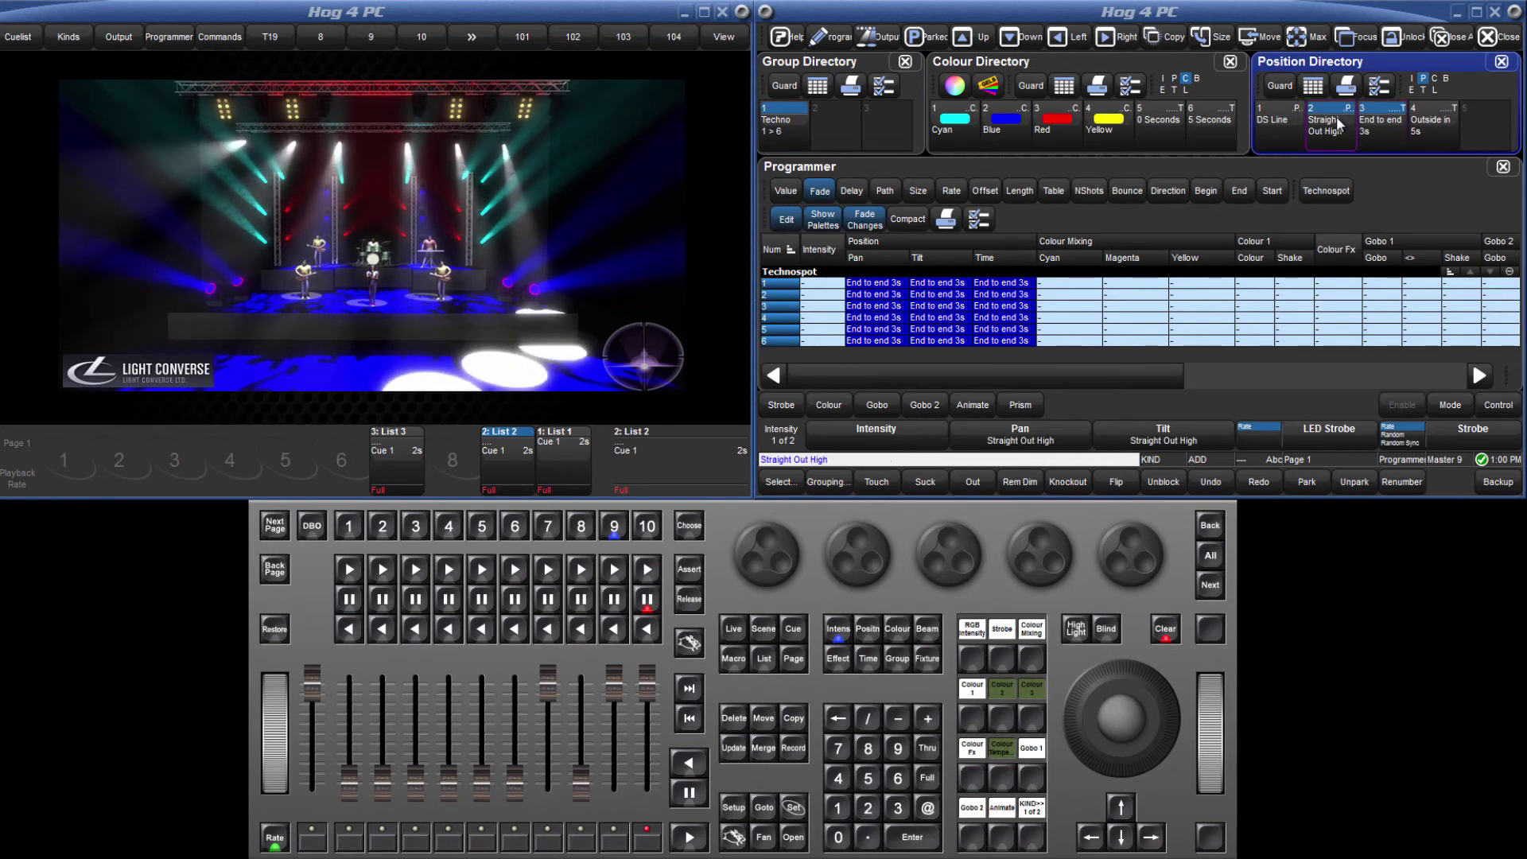
left_click(1438, 130)
left_click(1281, 132)
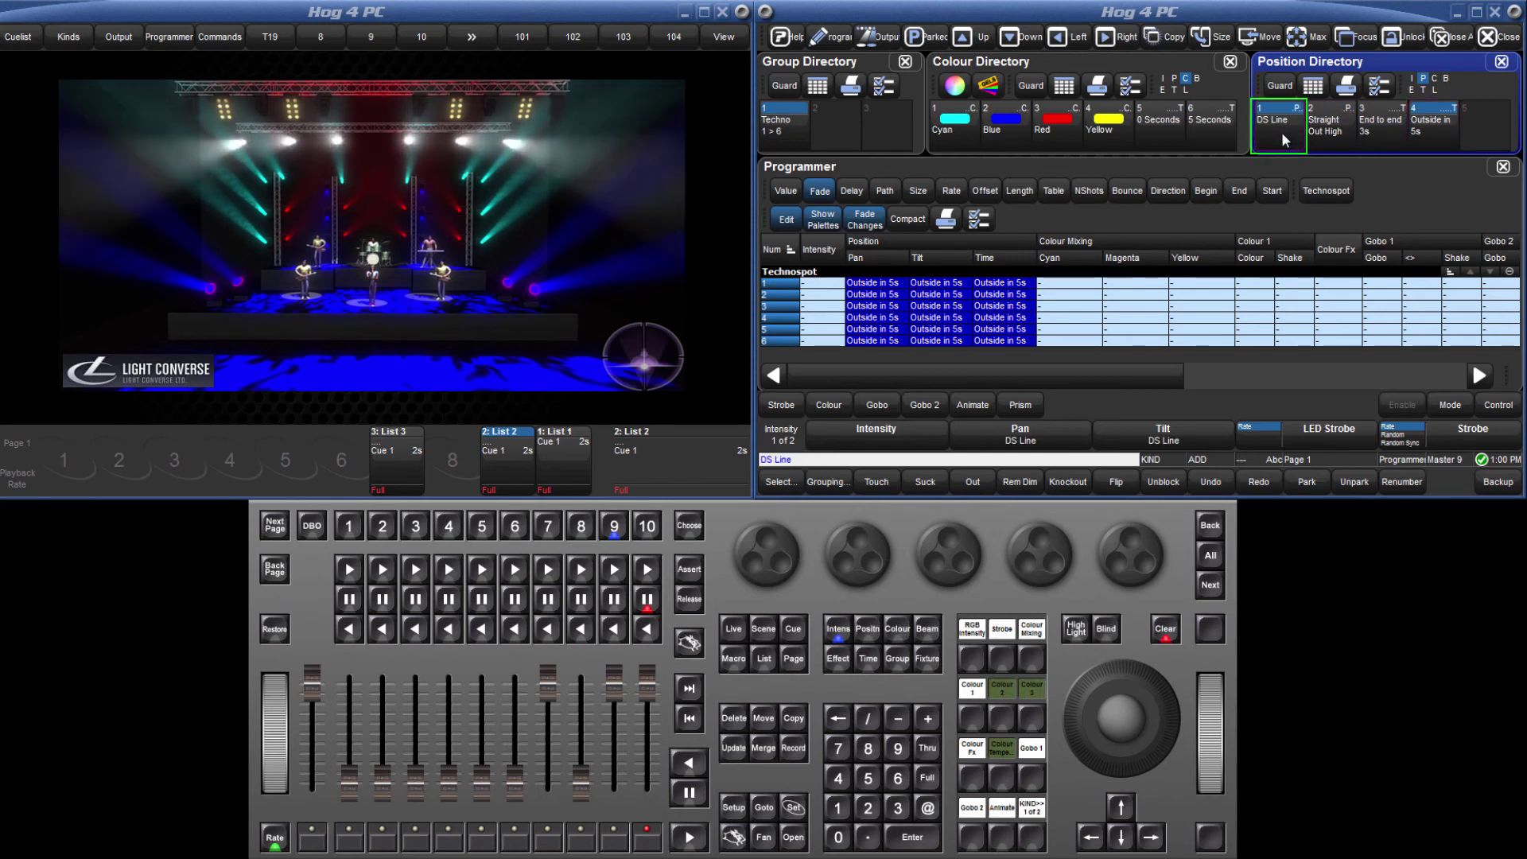